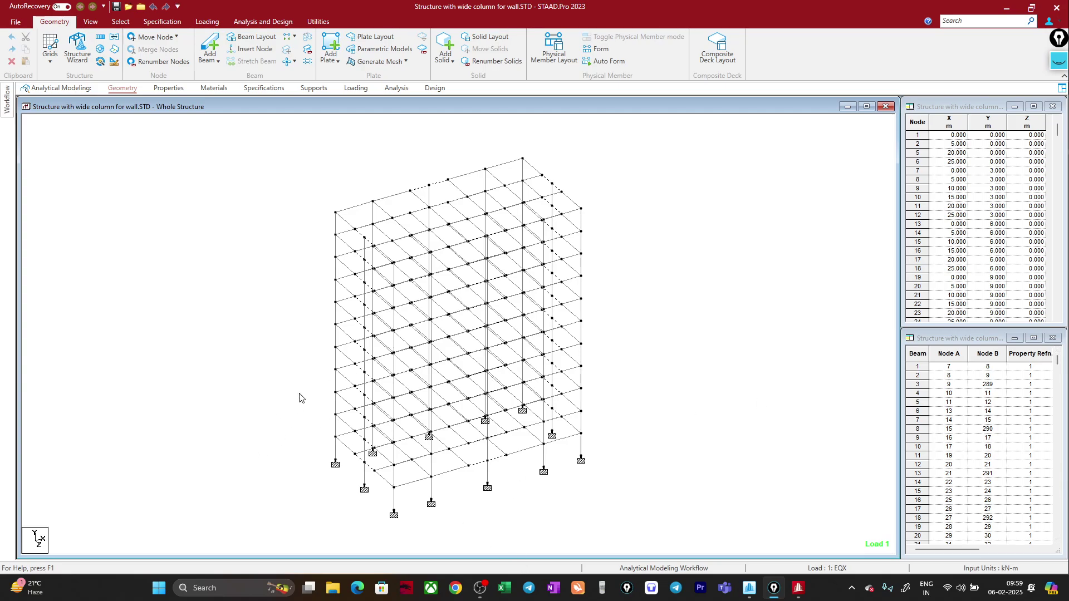
# Display the whole structure with full member sections rendered in the model view
pyautogui.click(289, 383)
pyautogui.hotkey('shift', 'z')
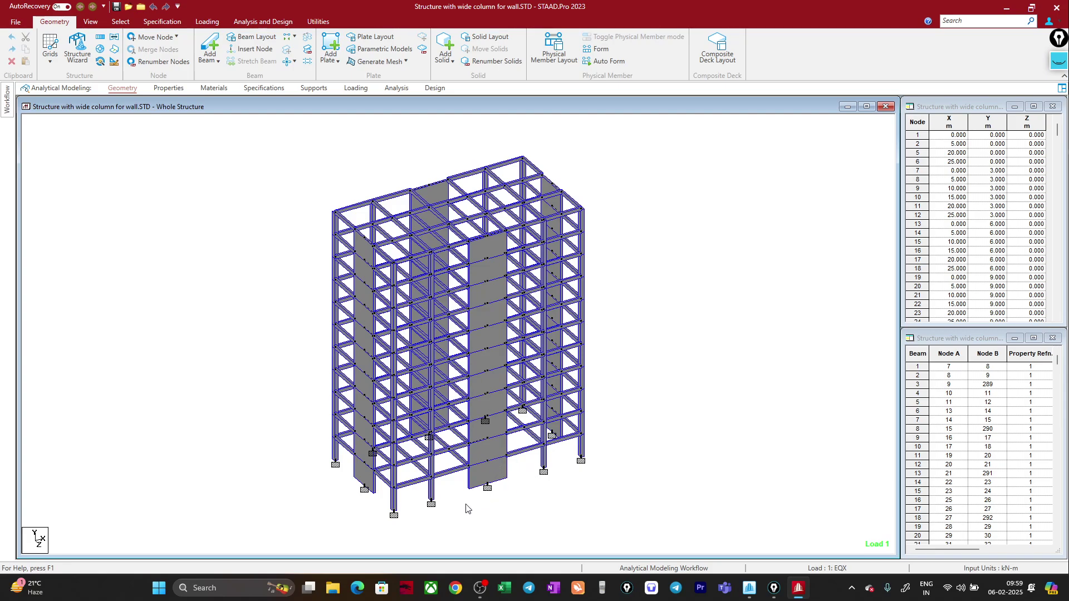
# Review the structure's load cases, load envelopes and analysis commands
pyautogui.click(356, 89)
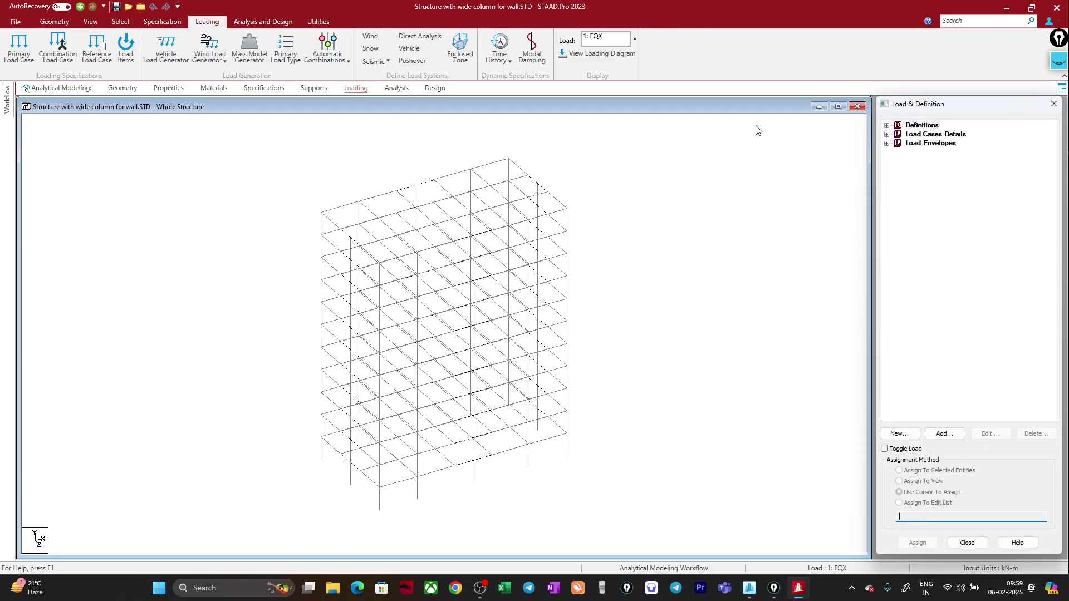
pyautogui.click(888, 135)
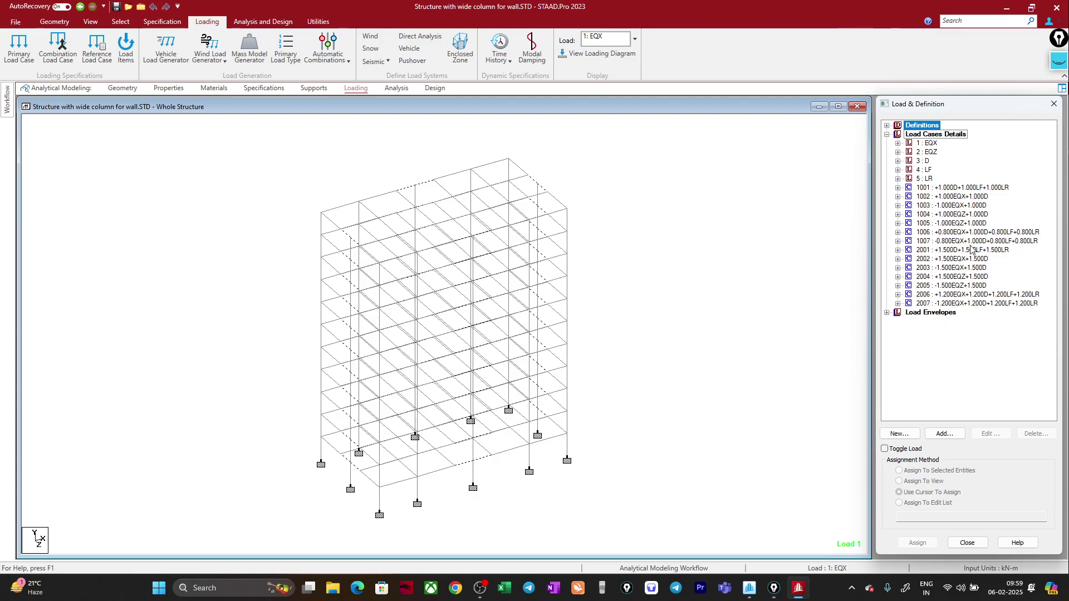
pyautogui.click(887, 313)
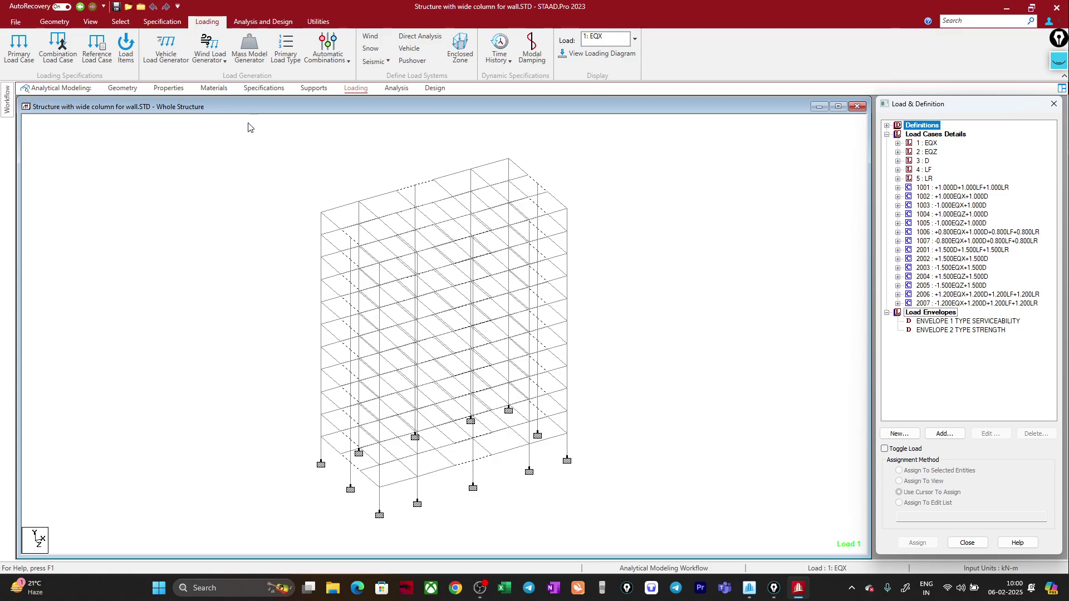
pyautogui.click(270, 21)
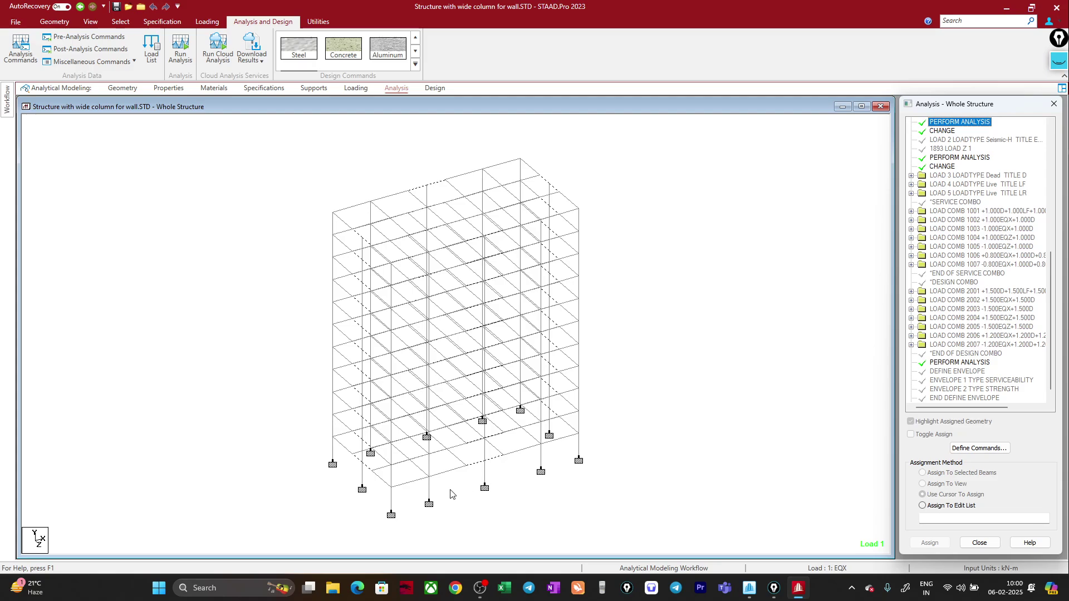
# Clear the old screen annotations and sketch a magenta rectangular footing outline beside the frame
pyautogui.click(1059, 60)
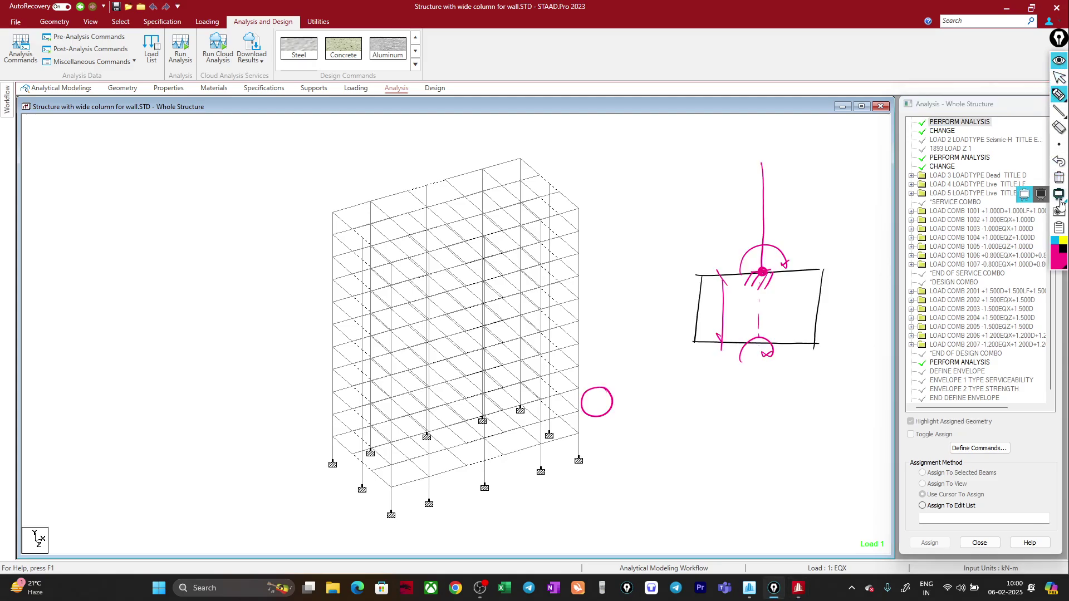
pyautogui.click(1060, 178)
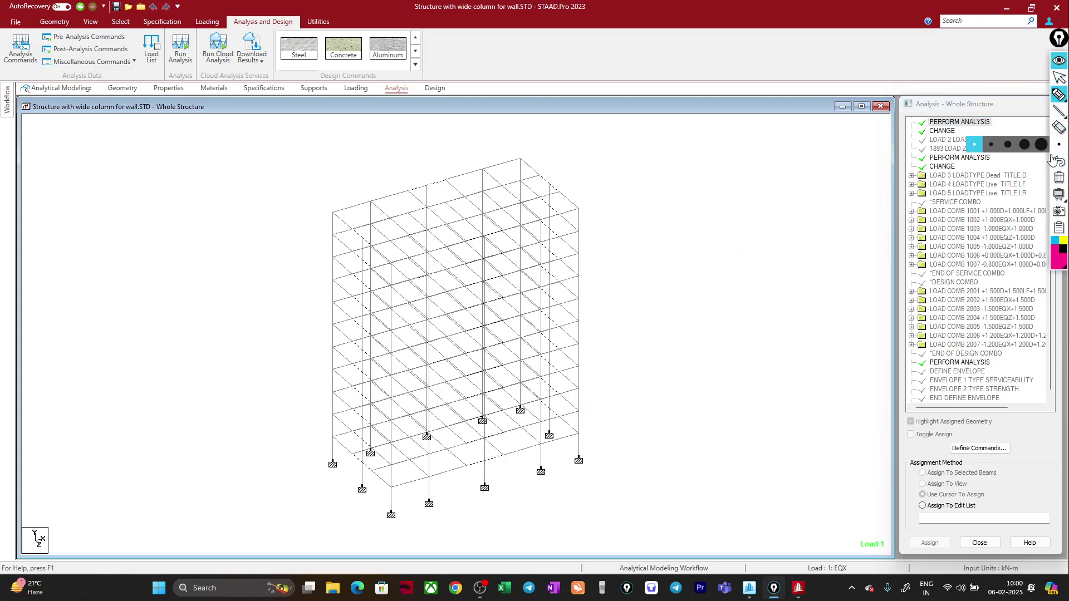
pyautogui.click(1058, 129)
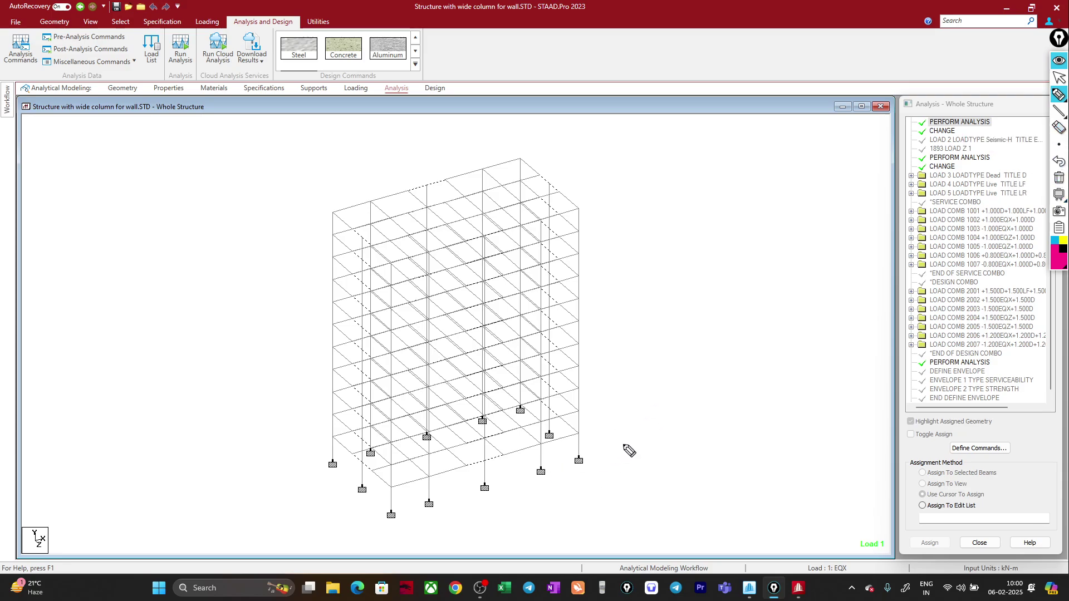
pyautogui.moveTo(658, 221)
pyautogui.mouseDown()
pyautogui.moveTo(771, 213)
pyautogui.moveTo(658, 223)
pyautogui.moveTo(659, 280)
pyautogui.moveTo(814, 267)
pyautogui.mouseUp()
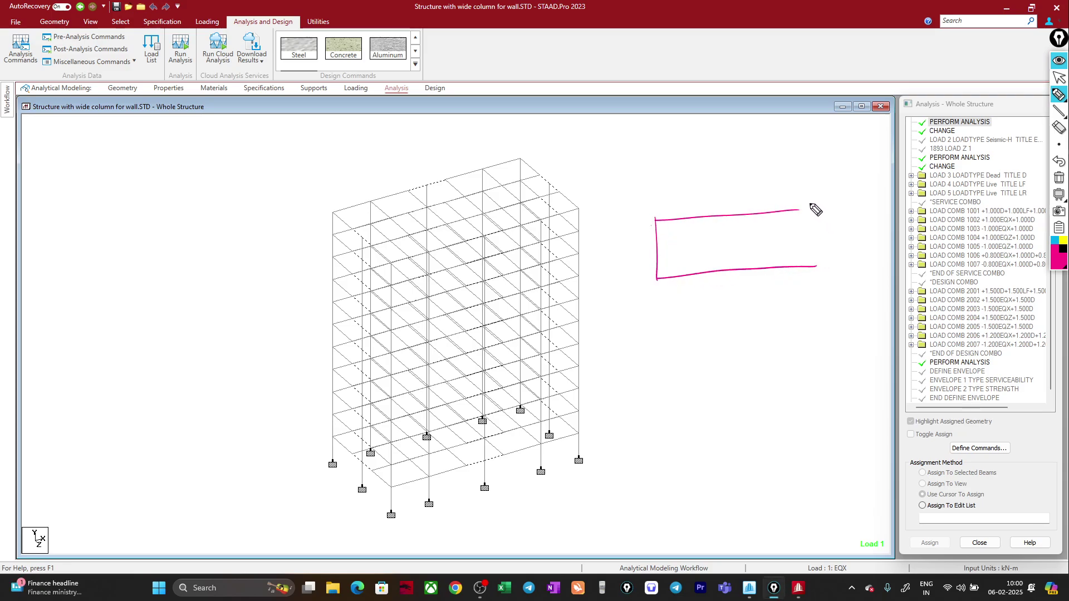
pyautogui.moveTo(796, 209)
pyautogui.mouseDown()
pyautogui.moveTo(816, 209)
pyautogui.moveTo(815, 264)
pyautogui.mouseUp()
# Draw a black column with a fixed support at the footing outline's bottom edge, and erase both
pyautogui.click(1063, 249)
pyautogui.moveTo(730, 166)
pyautogui.mouseDown()
pyautogui.moveTo(734, 270)
pyautogui.moveTo(758, 269)
pyautogui.moveTo(715, 280)
pyautogui.moveTo(752, 279)
pyautogui.moveTo(740, 278)
pyautogui.mouseUp()
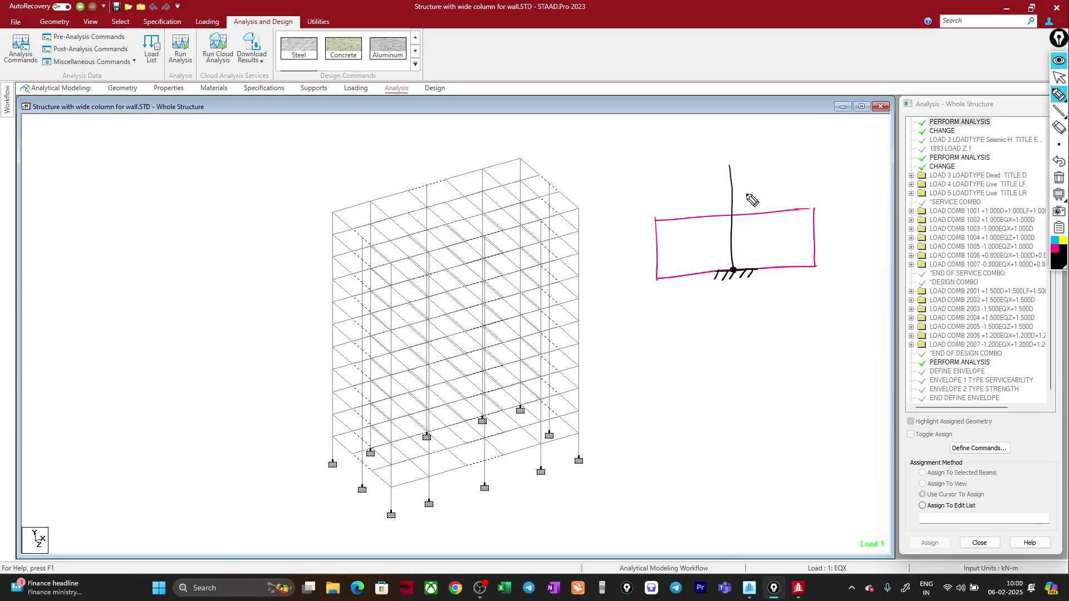
pyautogui.click(735, 238)
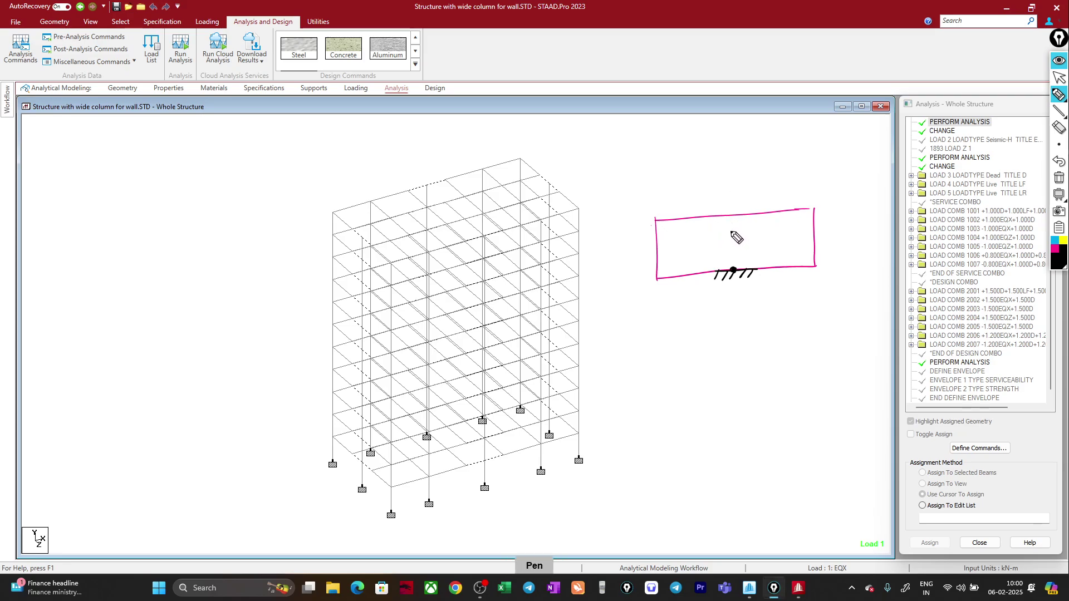
pyautogui.click(734, 273)
pyautogui.click(717, 276)
pyautogui.click(751, 273)
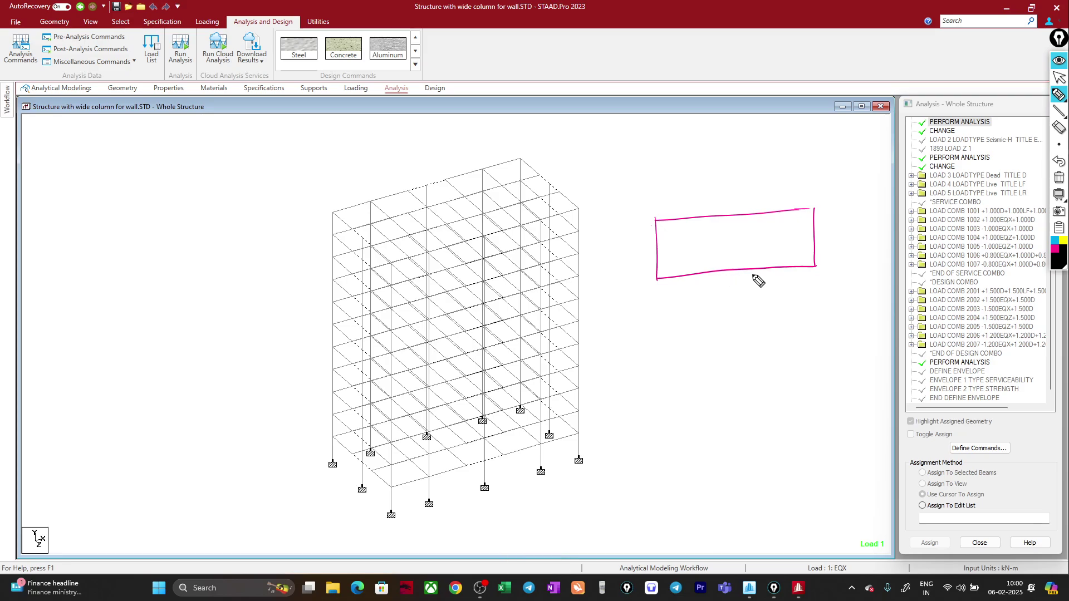
# Mark the midpoint of the footing's bottom edge and draw a fixed support with a column on its top edge
pyautogui.click(730, 214)
pyautogui.click(732, 270)
pyautogui.moveTo(747, 218)
pyautogui.mouseDown()
pyautogui.moveTo(720, 219)
pyautogui.moveTo(751, 212)
pyautogui.mouseUp()
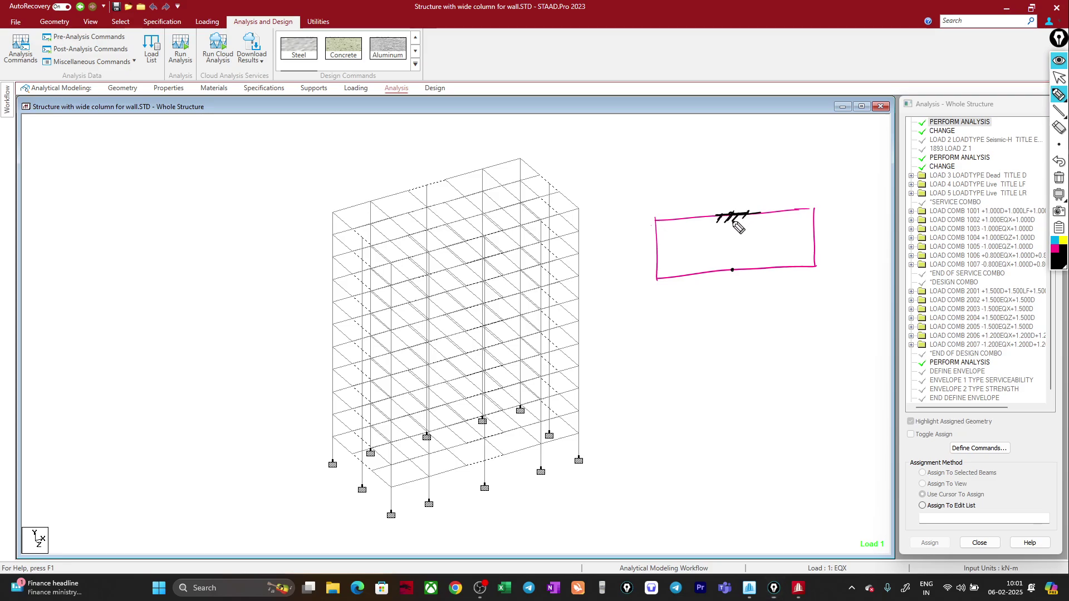
pyautogui.moveTo(745, 224); pyautogui.dragTo(760, 212)
pyautogui.moveTo(733, 170); pyautogui.dragTo(741, 213)
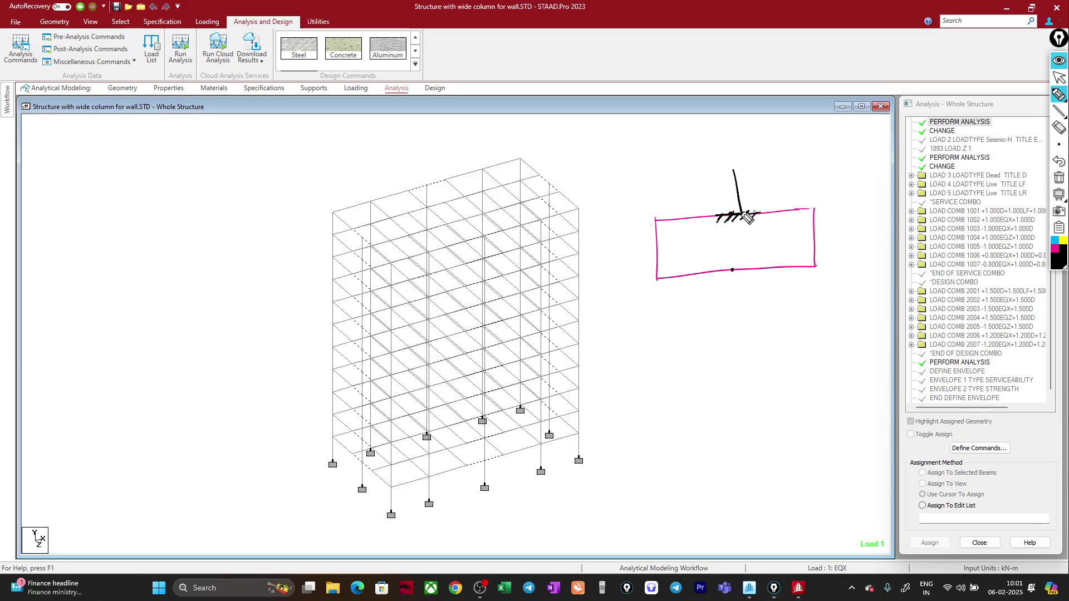
# Draw curved moment arrows at the top support and at the bottom midpoint, and clear the whole sketch
pyautogui.moveTo(733, 163)
pyautogui.mouseDown()
pyautogui.moveTo(739, 213)
pyautogui.moveTo(746, 194)
pyautogui.moveTo(756, 207)
pyautogui.mouseUp()
pyautogui.moveTo(753, 200); pyautogui.dragTo(762, 198)
pyautogui.moveTo(725, 274); pyautogui.dragTo(748, 278)
pyautogui.moveTo(744, 271); pyautogui.dragTo(751, 271)
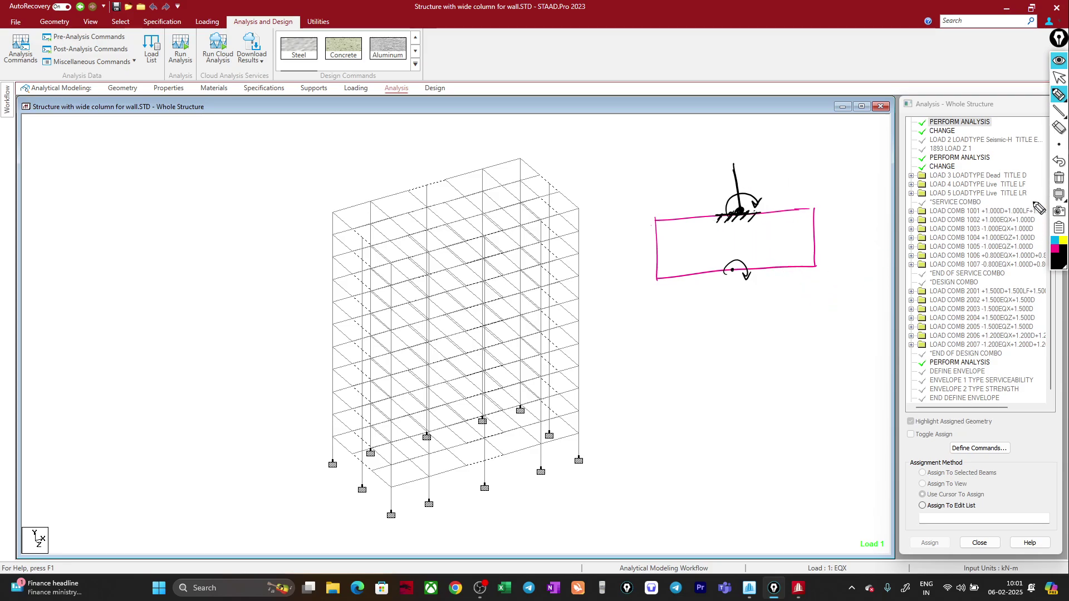
pyautogui.click(1059, 178)
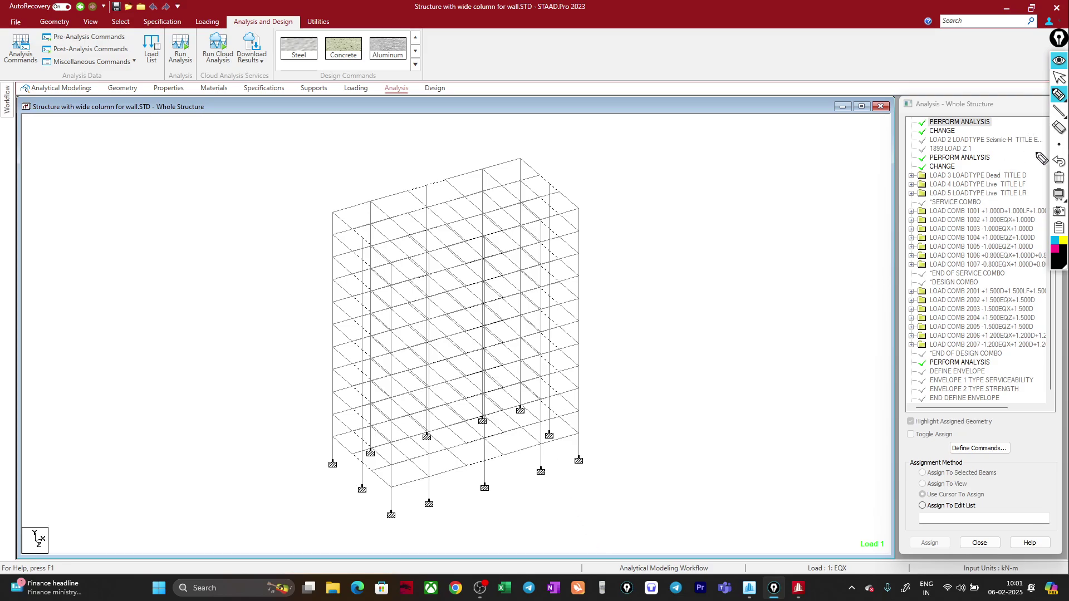
pyautogui.click(1059, 78)
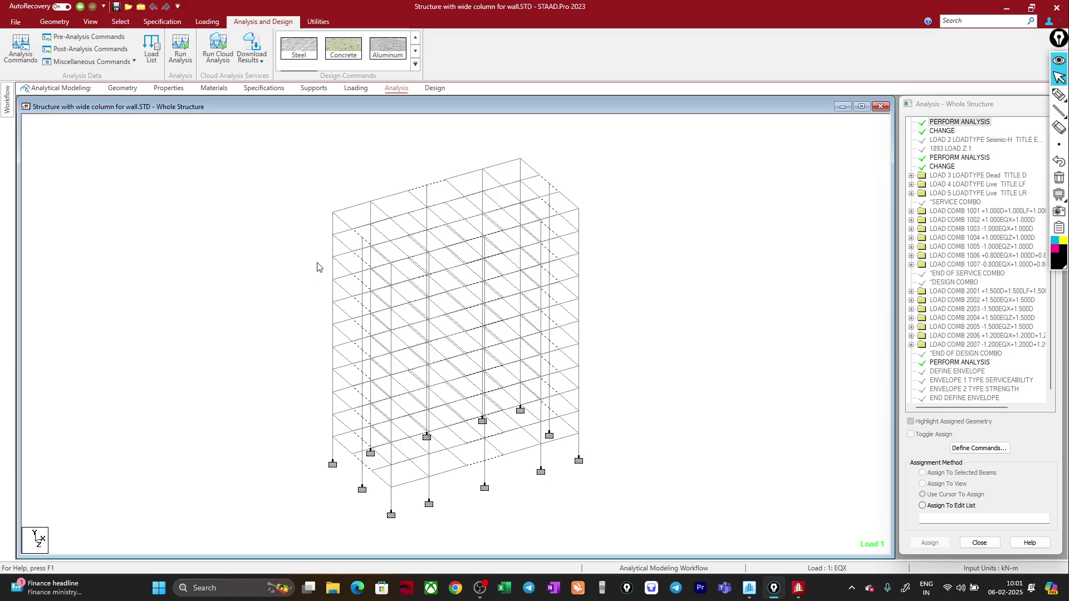
# Run the structural analysis, finish it staying in modeling mode, and close STAAD.Pro
pyautogui.click(181, 56)
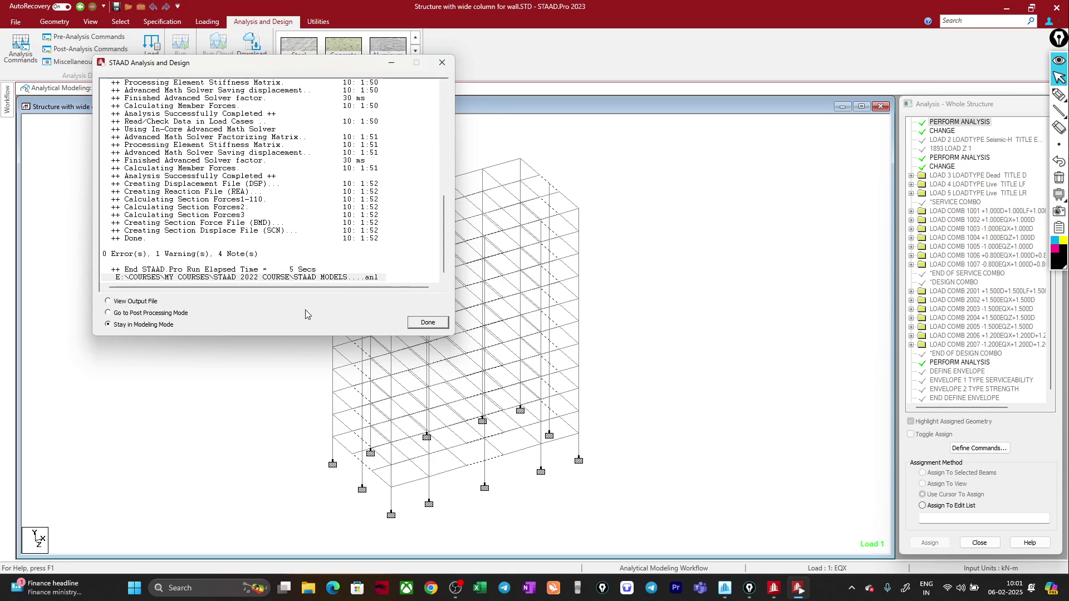
pyautogui.click(425, 323)
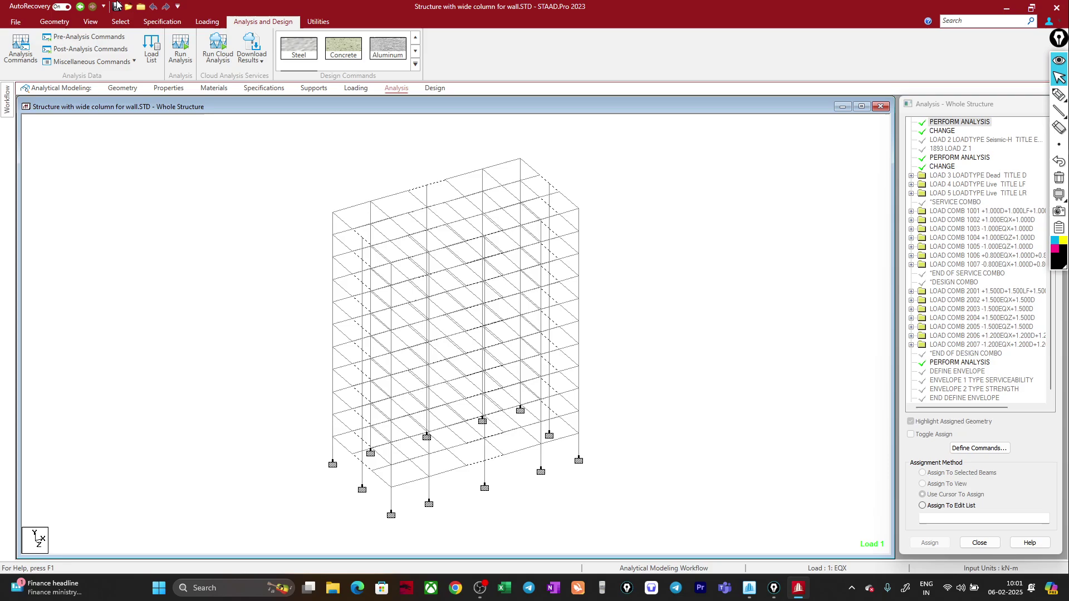
pyautogui.click(575, 315)
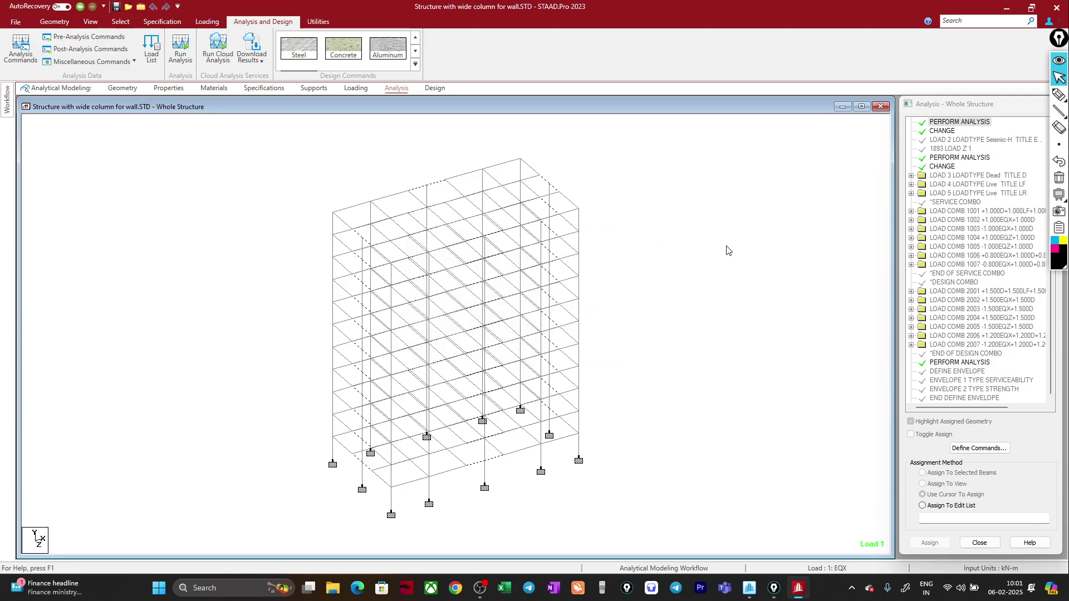
pyautogui.click(1056, 8)
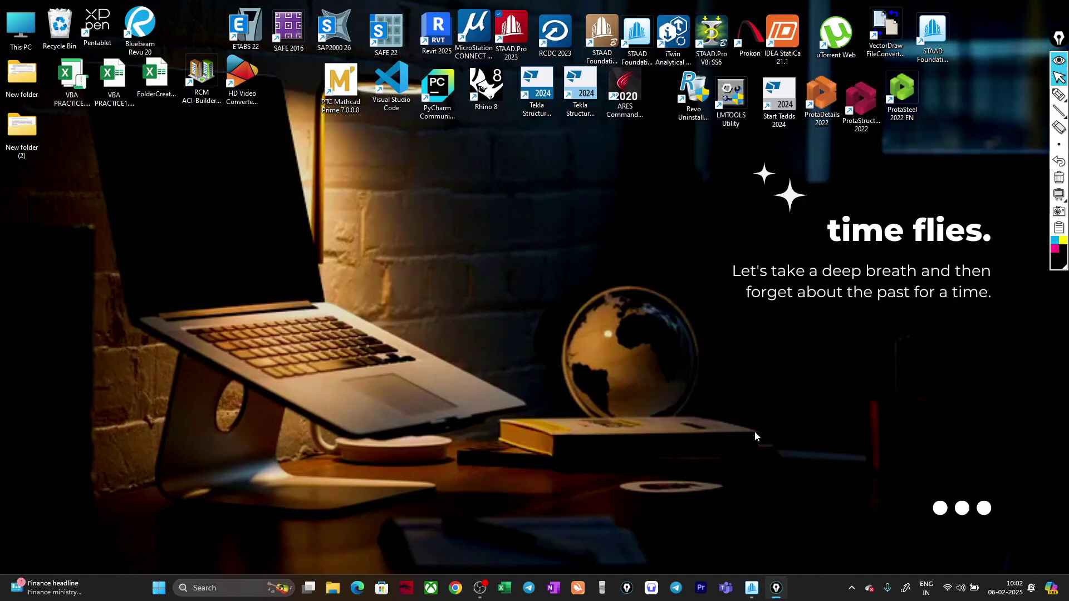
# Switch to STAAD Foundation Advanced and choose Structure with wide column for wall.STD as the STAAD.Pro model for import
pyautogui.click(774, 588)
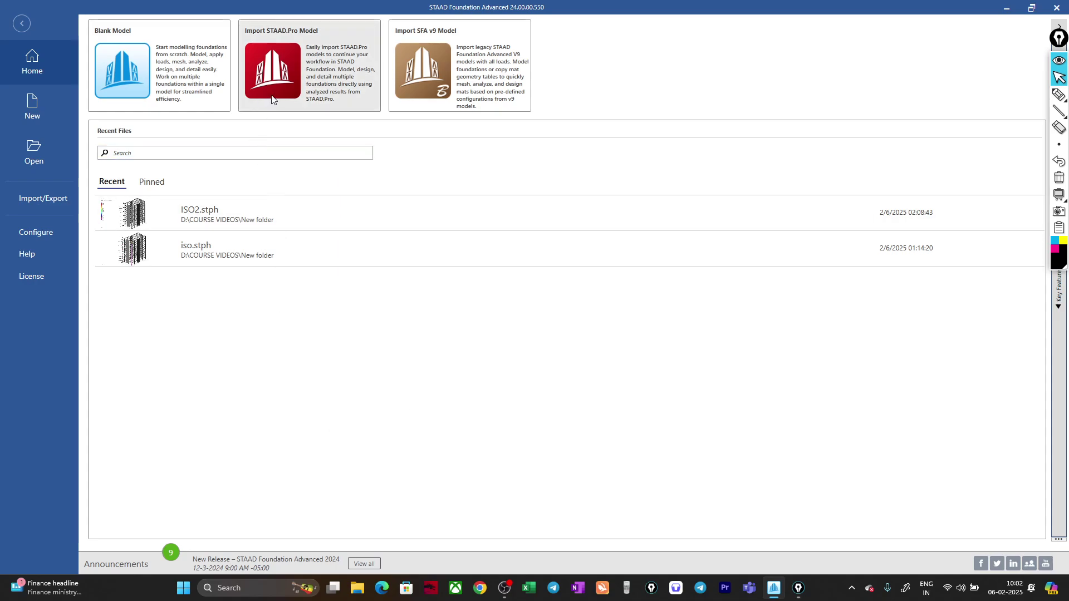
pyautogui.click(288, 59)
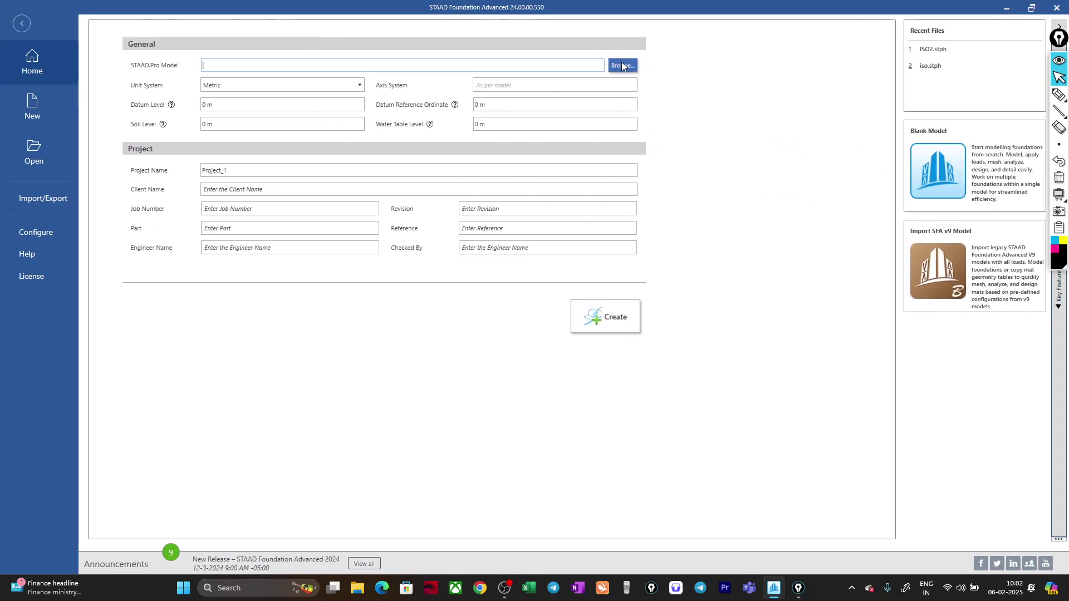
pyautogui.click(622, 66)
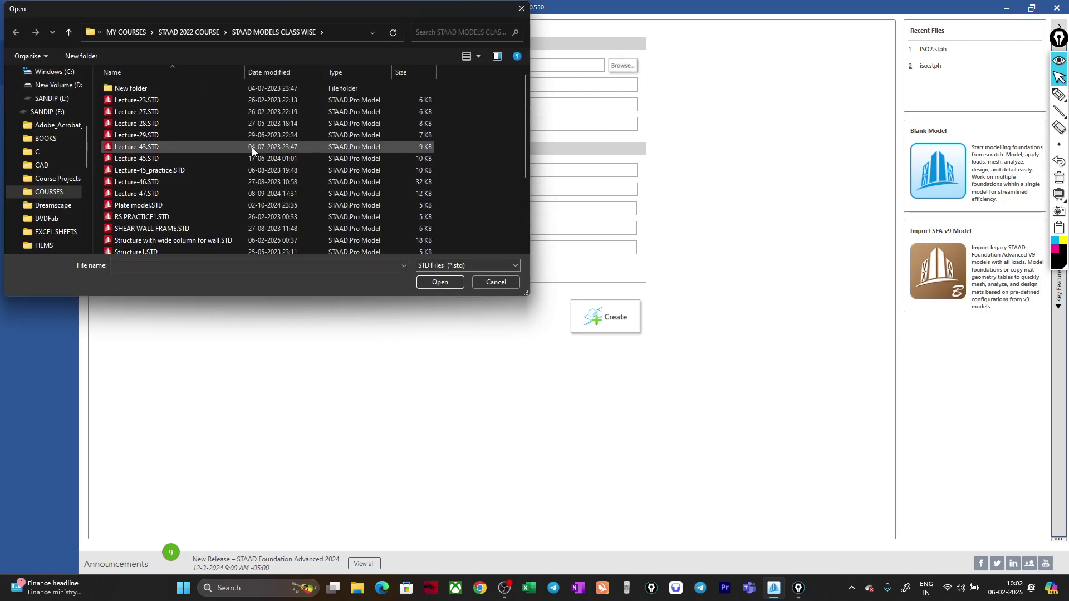
pyautogui.scroll(-3, 240, 167)
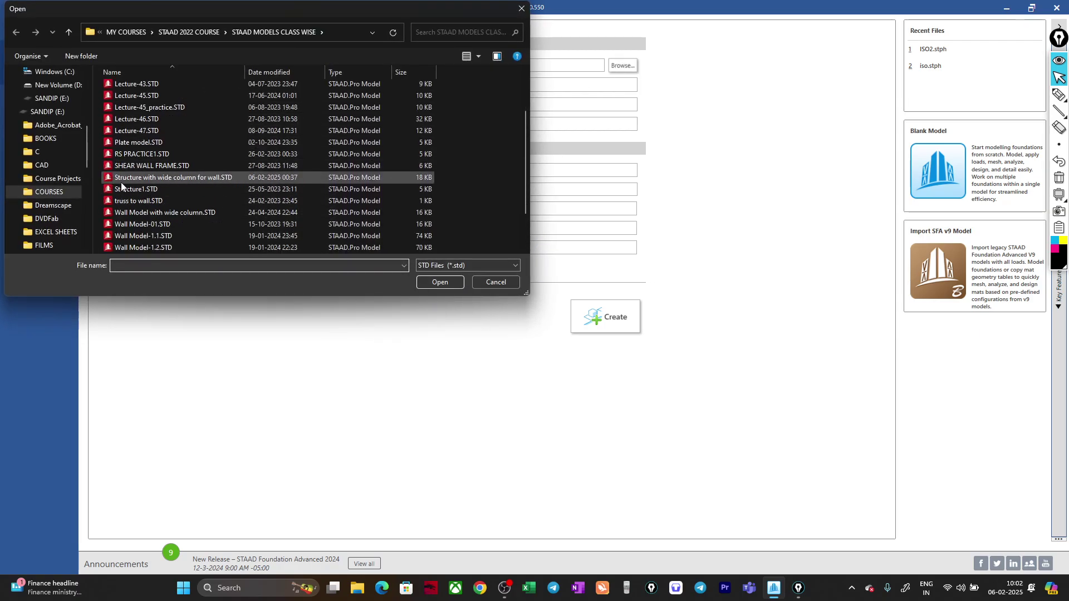
pyautogui.click(184, 178)
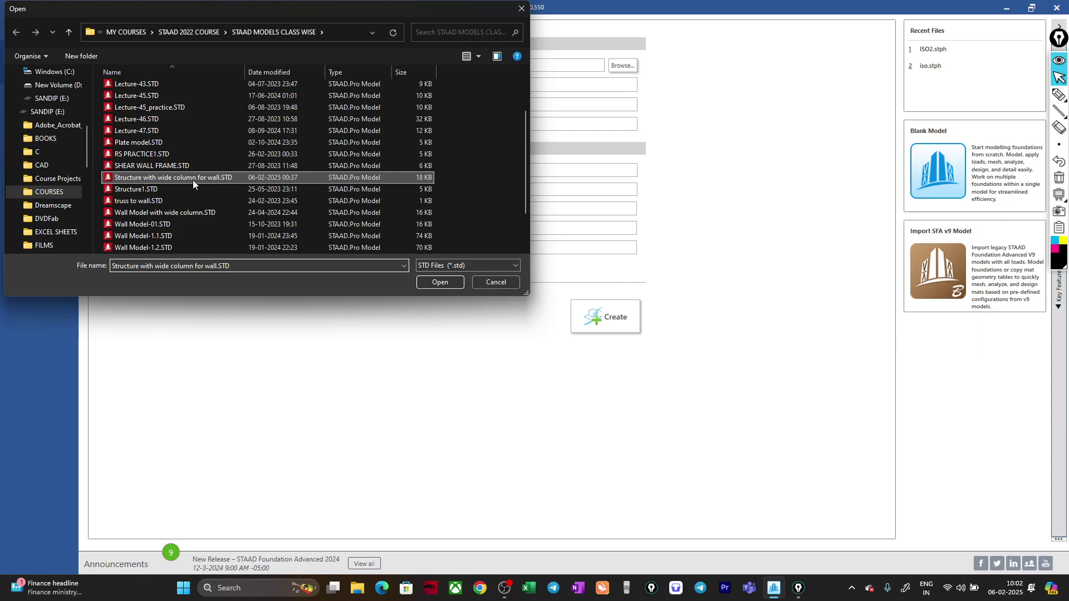
pyautogui.click(435, 283)
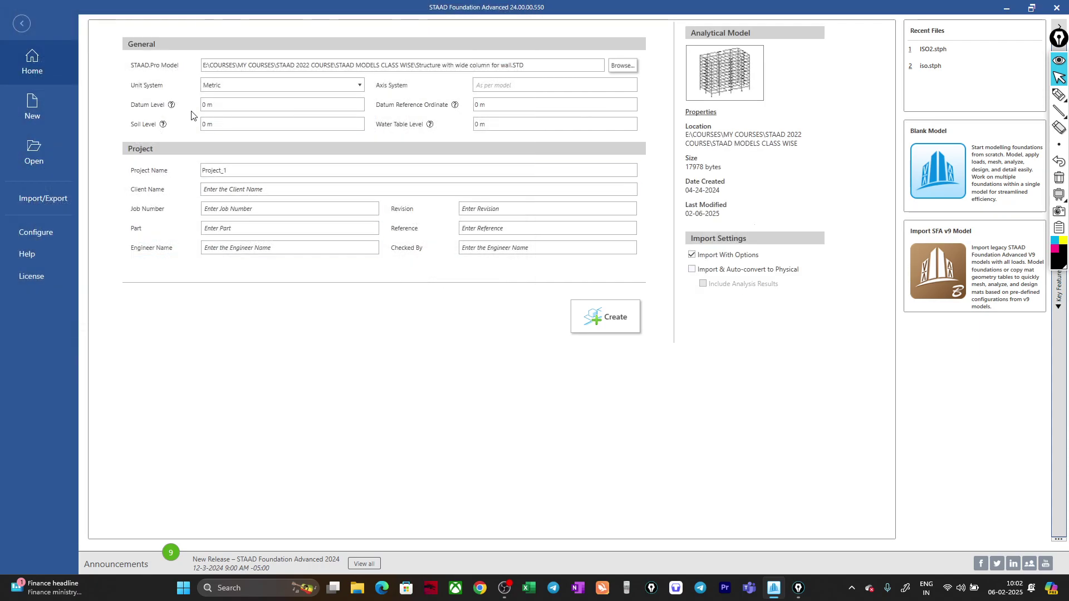
# Sketch a column with its support point and ground line below the import form, labelling the depth 1.5 m
pyautogui.doubleClick(204, 124)
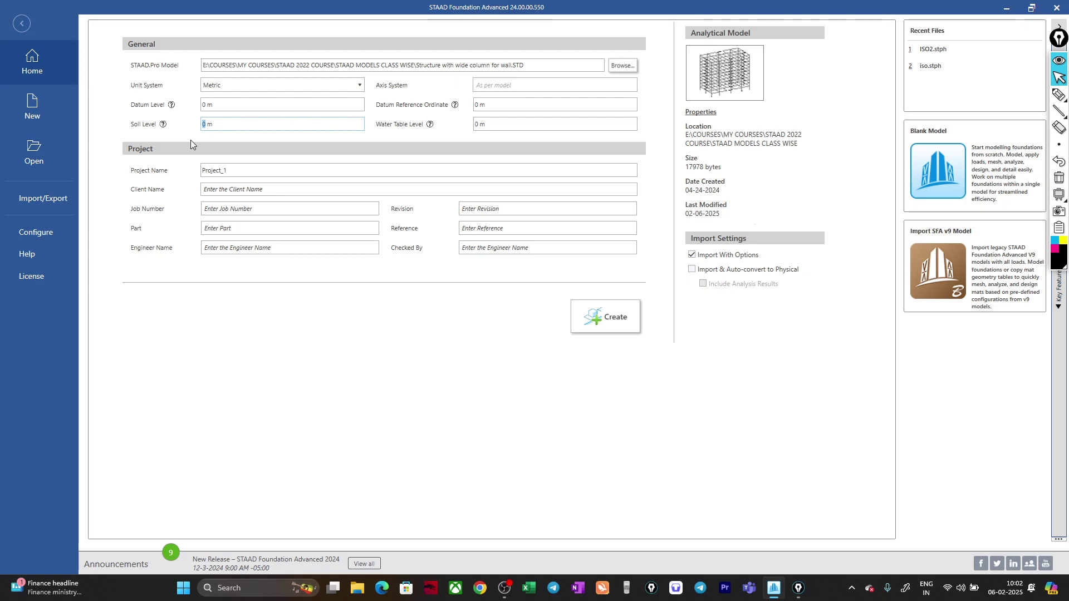
pyautogui.click(1060, 94)
pyautogui.moveTo(623, 398)
pyautogui.mouseDown()
pyautogui.moveTo(618, 455)
pyautogui.moveTo(633, 457)
pyautogui.mouseUp()
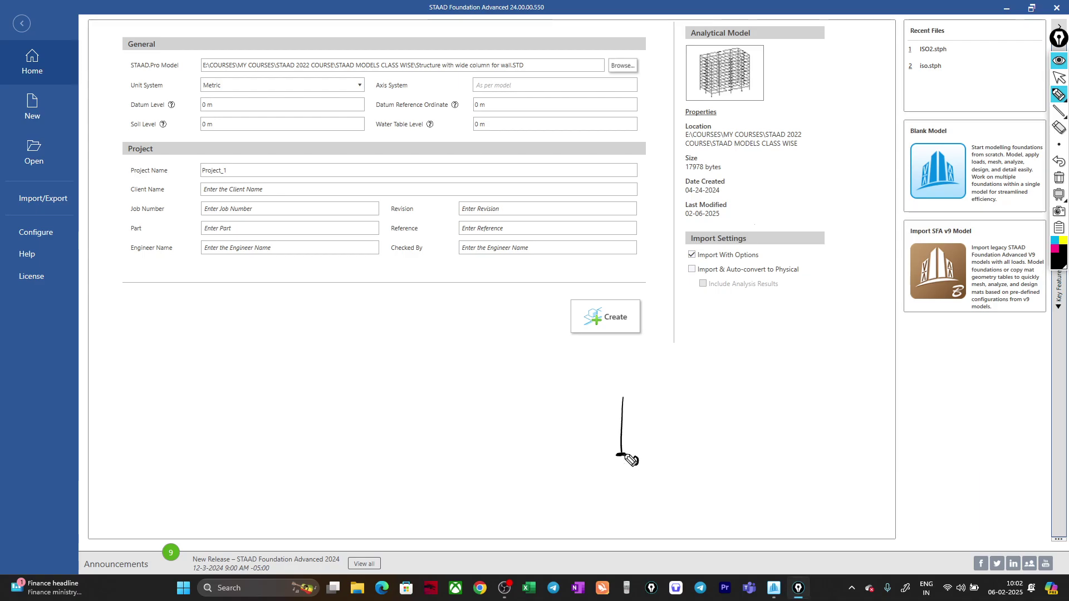
pyautogui.moveTo(636, 456); pyautogui.dragTo(635, 458)
pyautogui.moveTo(613, 409); pyautogui.dragTo(640, 408)
pyautogui.moveTo(645, 404)
pyautogui.mouseDown()
pyautogui.moveTo(642, 468)
pyautogui.moveTo(636, 452)
pyautogui.moveTo(656, 448)
pyautogui.moveTo(634, 447)
pyautogui.moveTo(682, 434)
pyautogui.mouseUp()
pyautogui.click(663, 428)
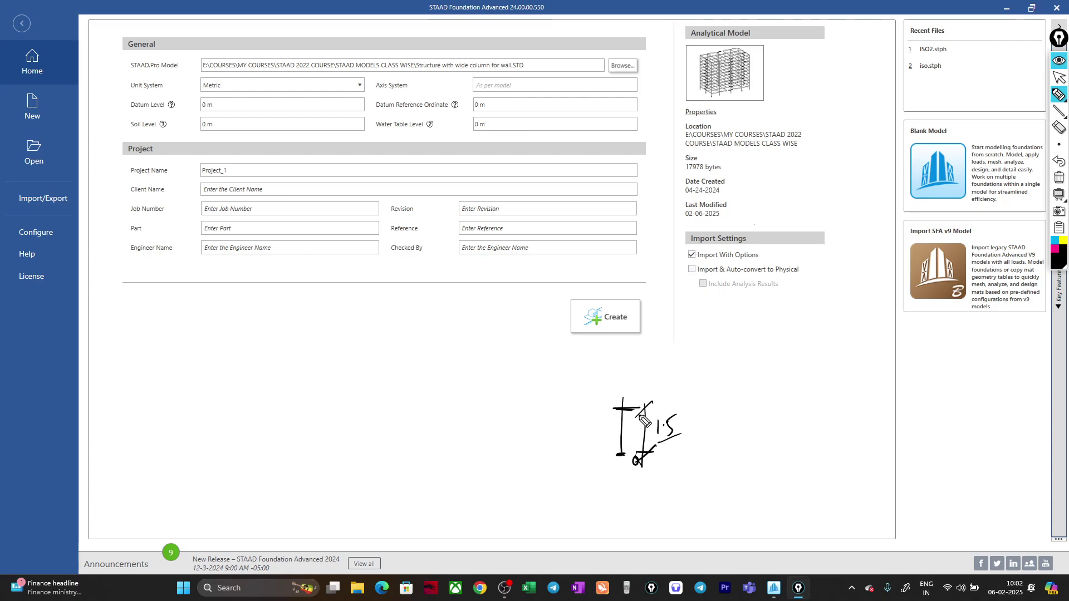
pyautogui.moveTo(679, 432); pyautogui.dragTo(693, 429)
# Set the soil level to 1.5 m for the imported model
pyautogui.click(1059, 79)
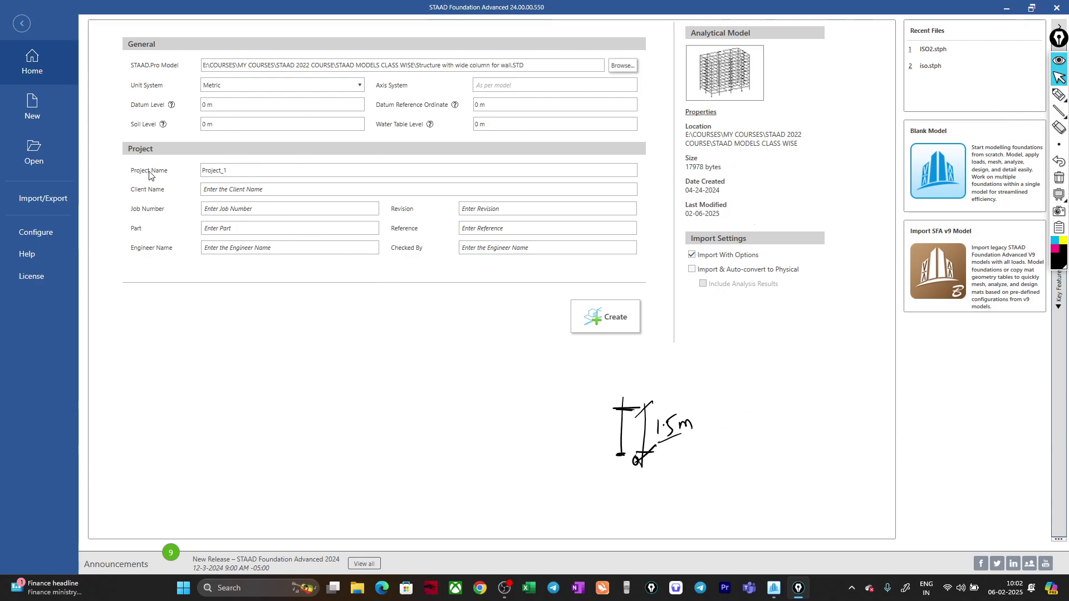
pyautogui.click(204, 125)
pyautogui.doubleClick(206, 125)
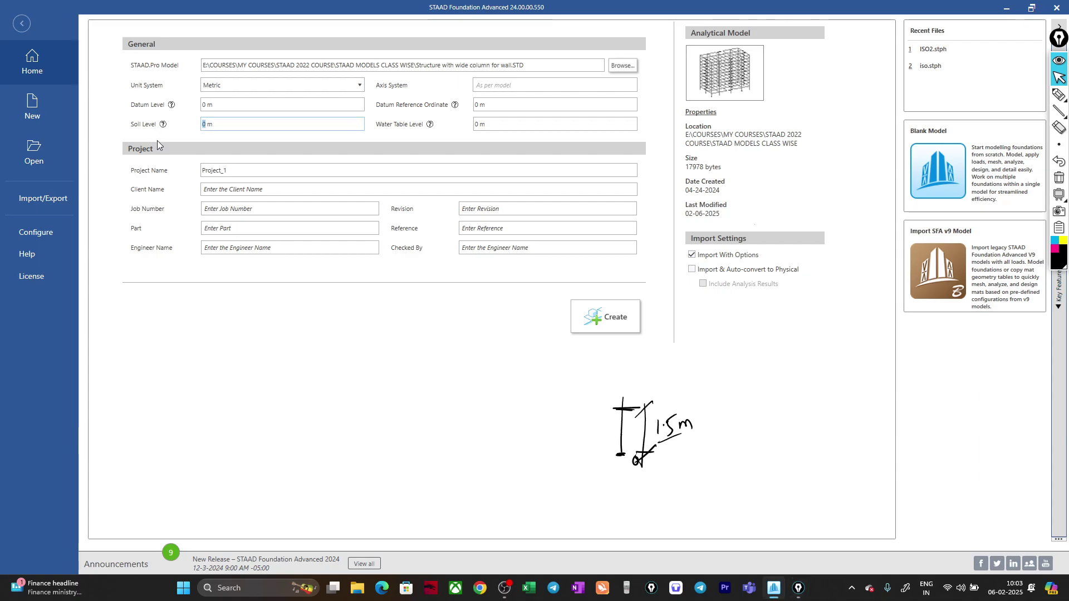
pyautogui.write('1.5')
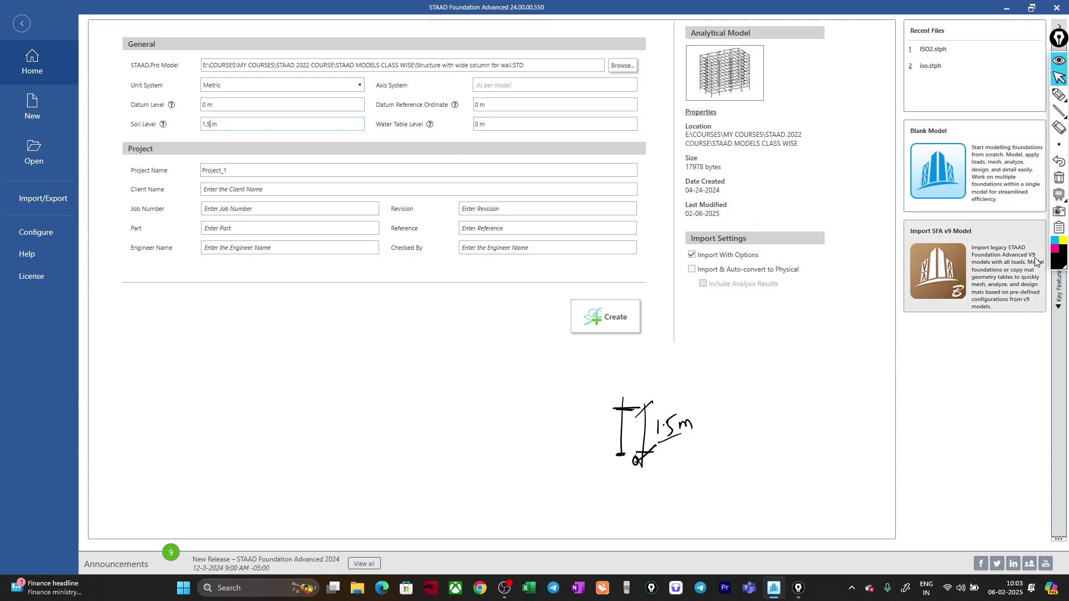
# Draw a short T-shaped mark beside the column sketch and return to the normal pointer
pyautogui.click(1059, 94)
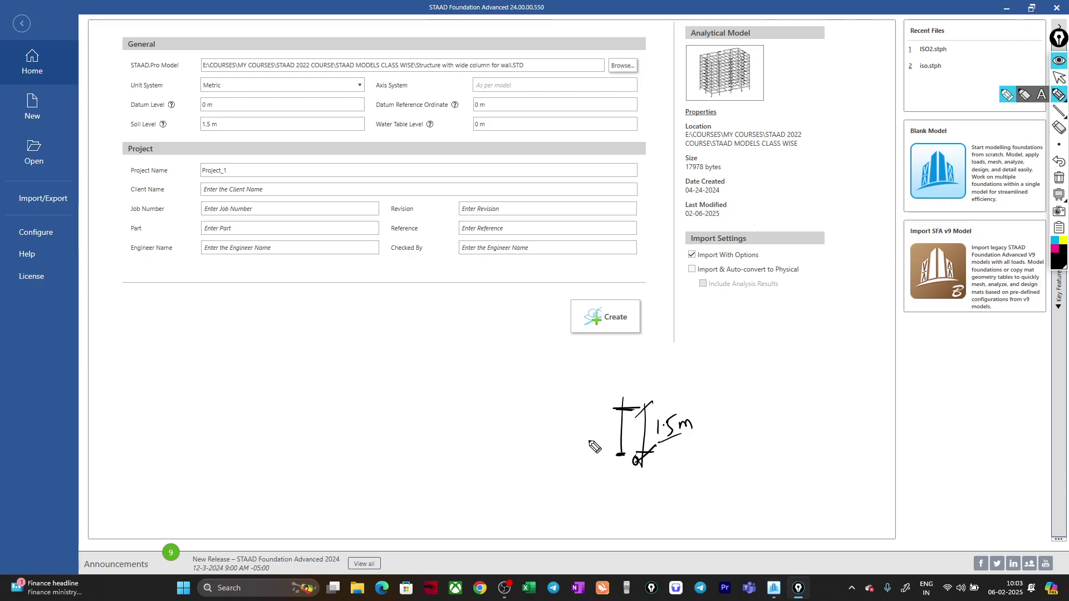
pyautogui.moveTo(586, 434)
pyautogui.mouseDown()
pyautogui.moveTo(612, 432)
pyautogui.moveTo(596, 451)
pyautogui.mouseUp()
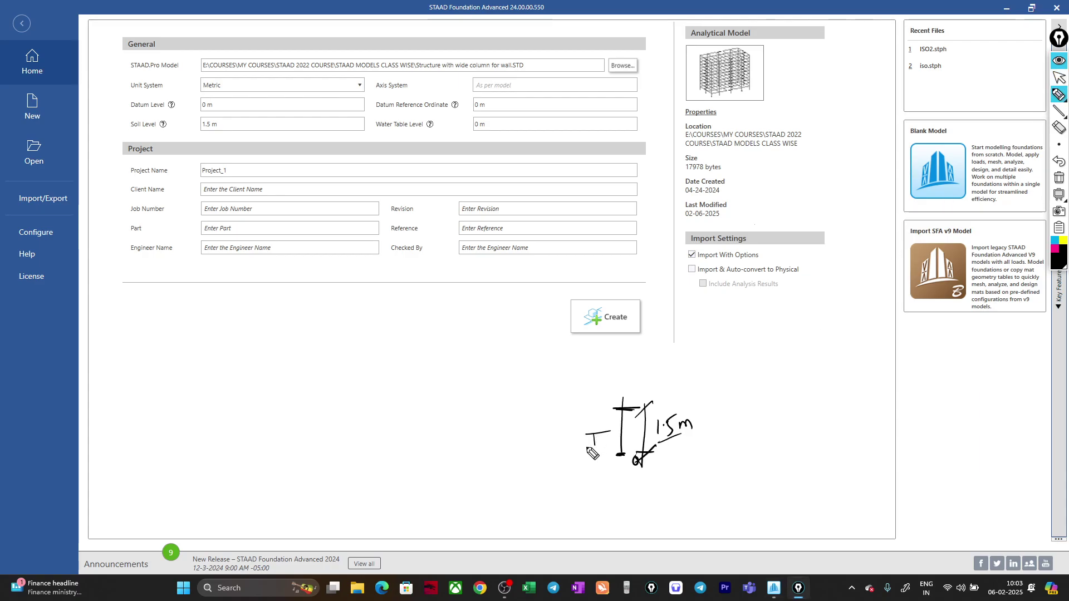
pyautogui.click(1059, 81)
# Set the water table level to 0.5 m and create the project with the on-screen sketch cleared
pyautogui.moveTo(479, 125); pyautogui.dragTo(460, 130)
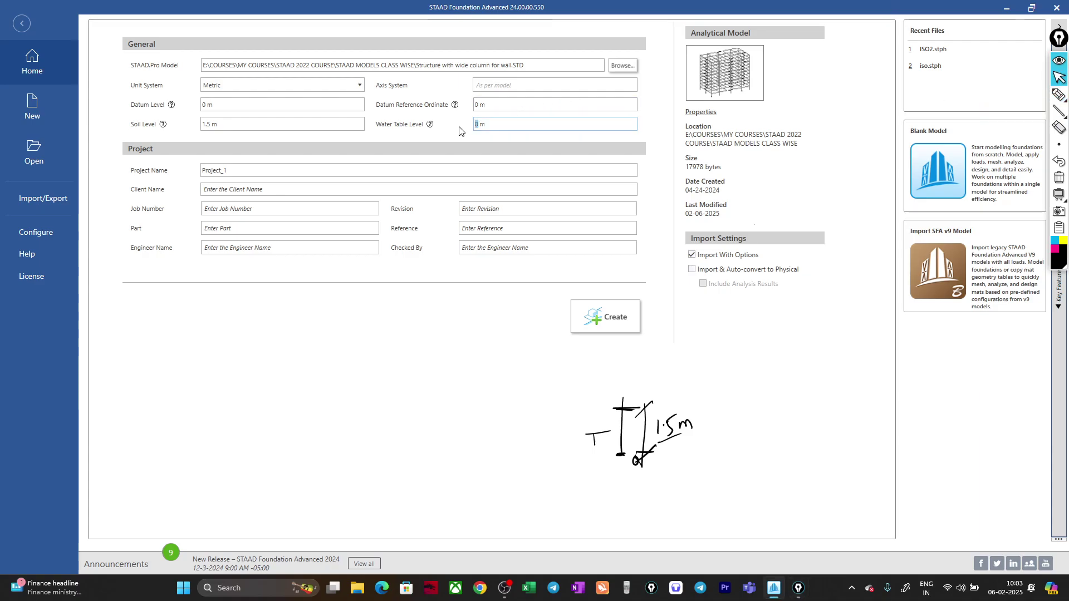
pyautogui.press('Right')
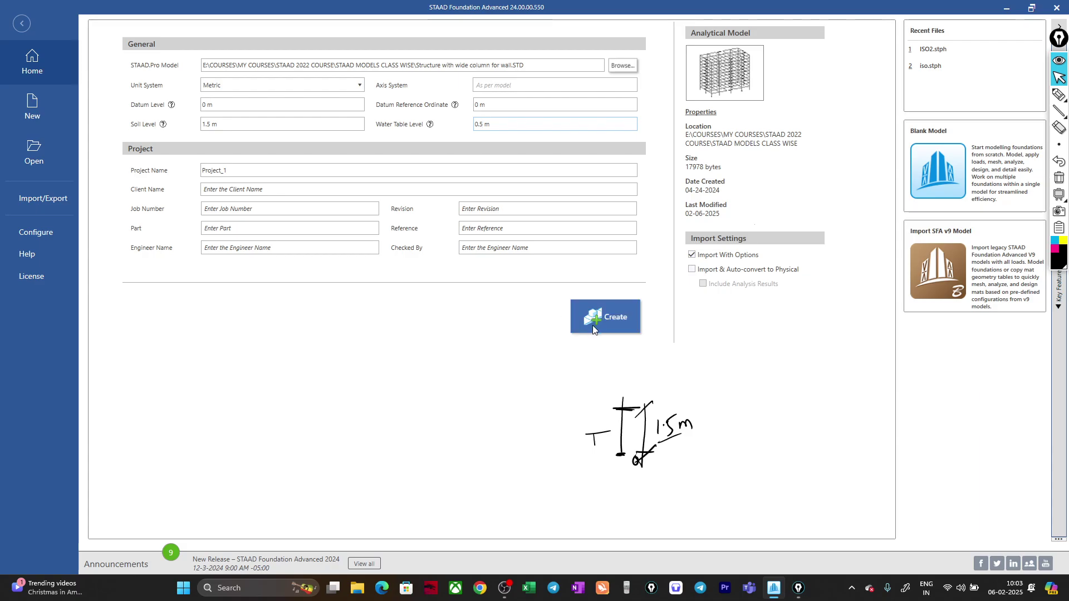
pyautogui.click(1059, 177)
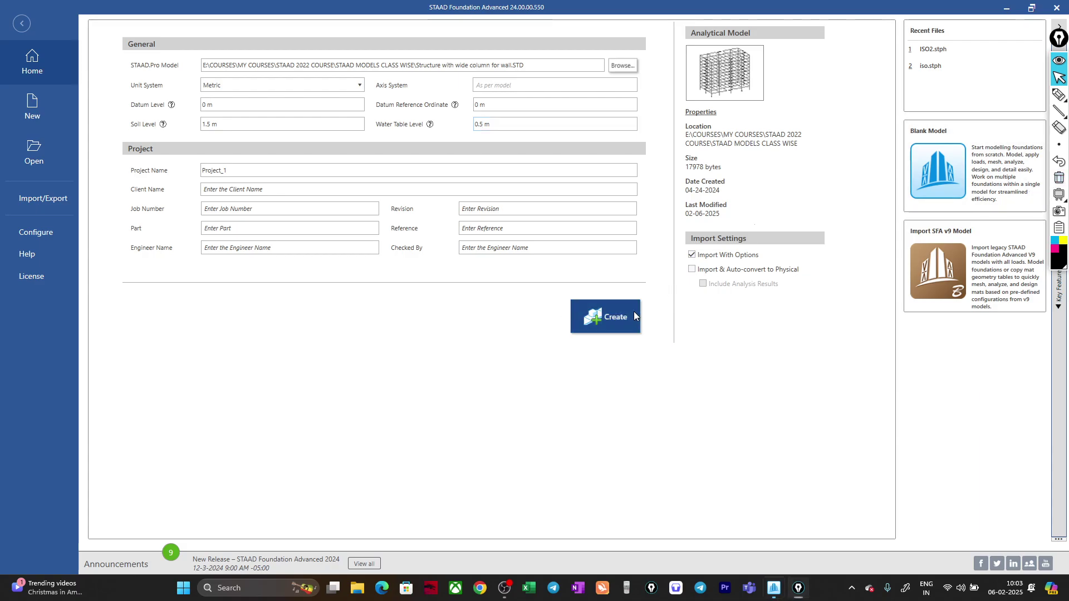
pyautogui.click(616, 316)
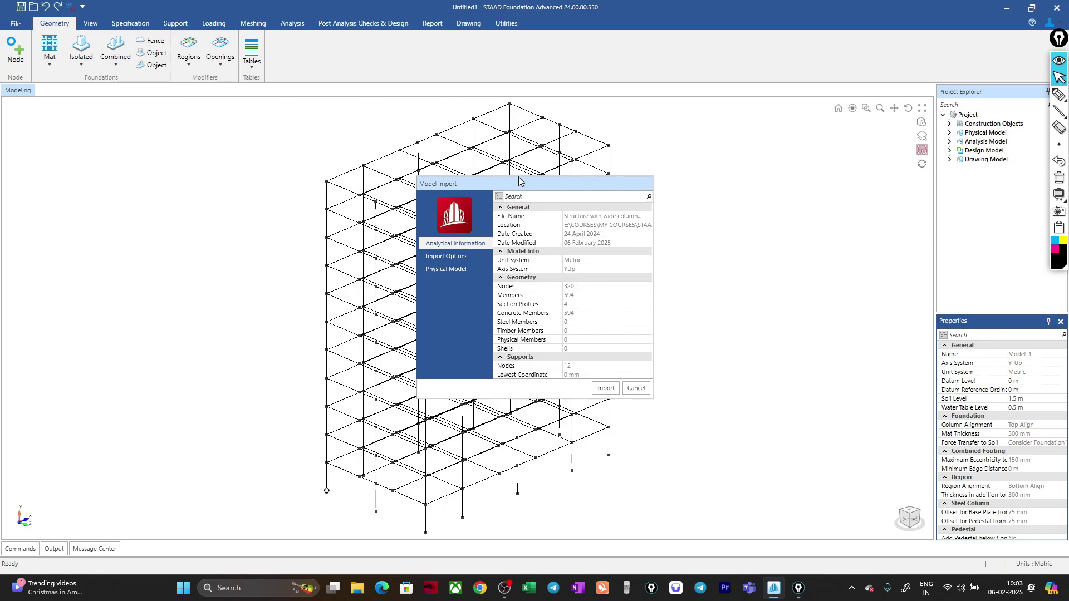
# Move the Model Import dialog clear of the structure and review its geometry, support and load information
pyautogui.moveTo(496, 188); pyautogui.dragTo(262, 159)
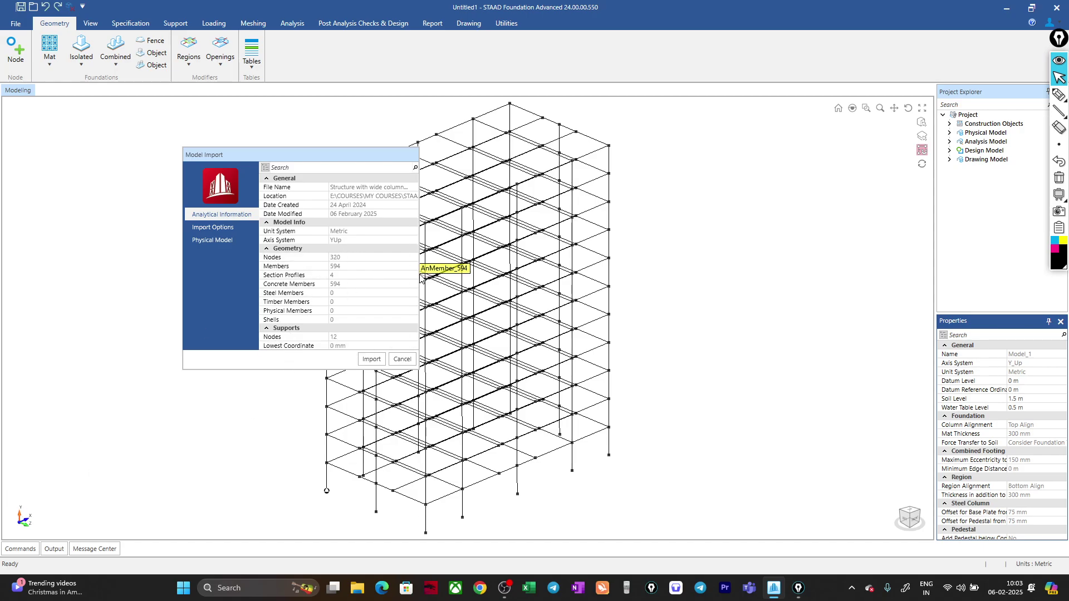
pyautogui.scroll(-3, 415, 285)
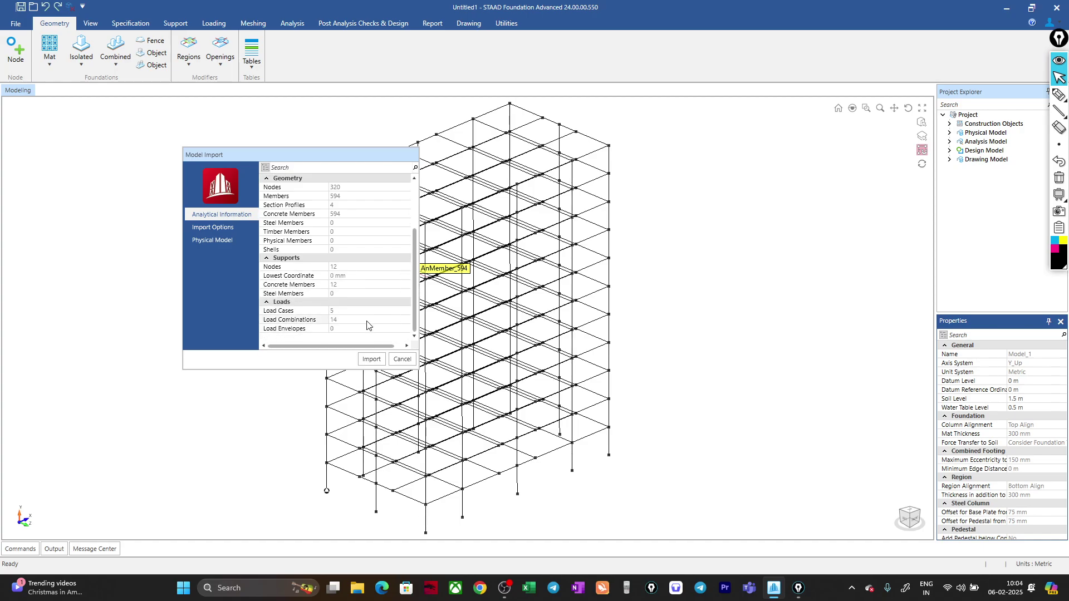
pyautogui.scroll(1, 400, 333)
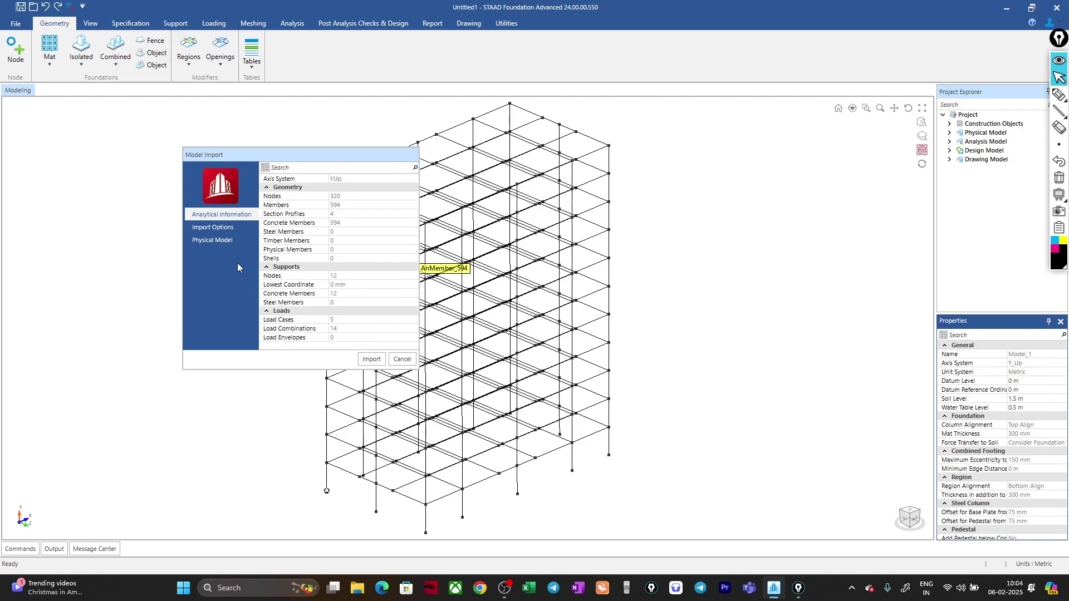
# Review the import options and the type associated with each load case, closing the load case list without applying changes
pyautogui.click(218, 228)
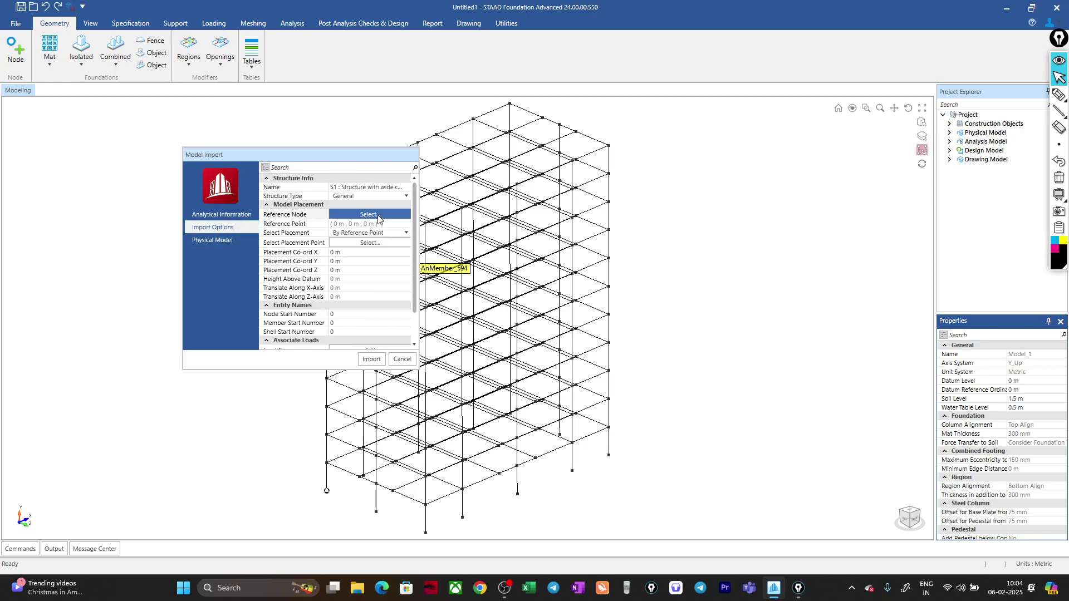
pyautogui.moveTo(414, 273); pyautogui.dragTo(410, 317)
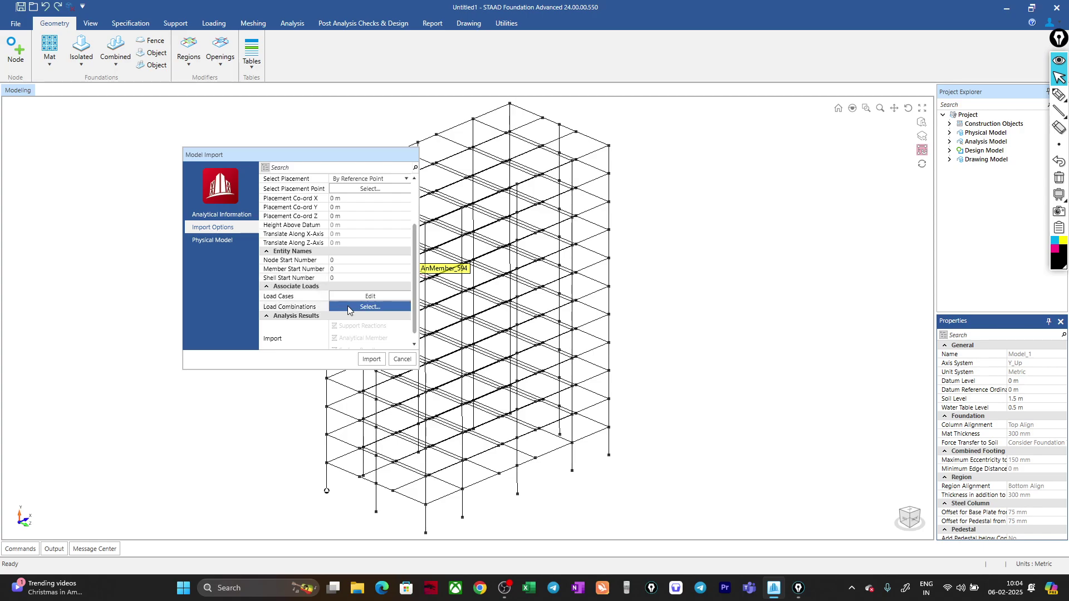
pyautogui.click(365, 298)
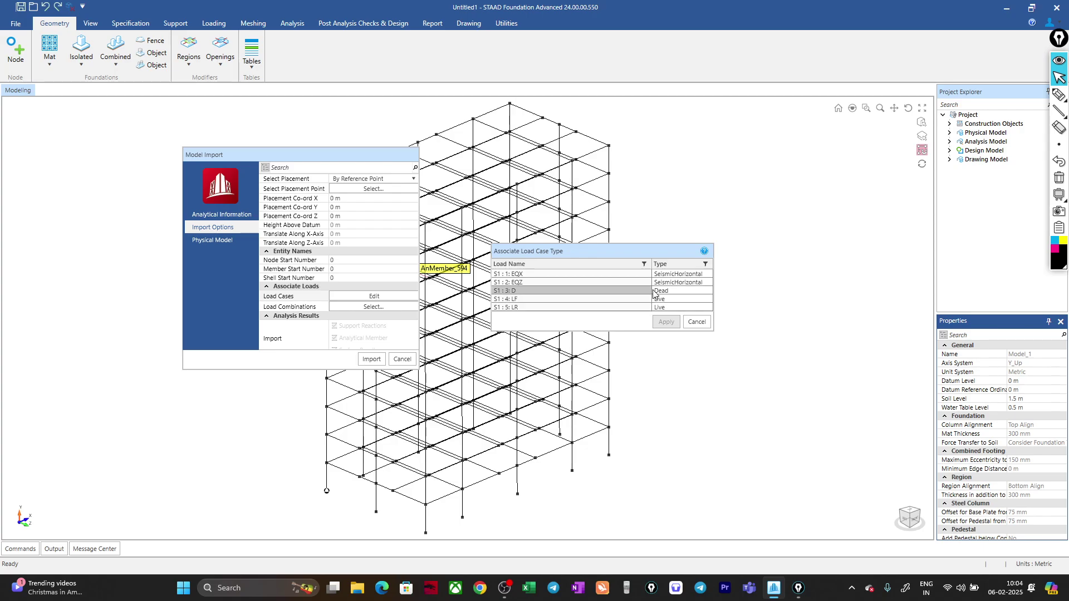
pyautogui.click(696, 323)
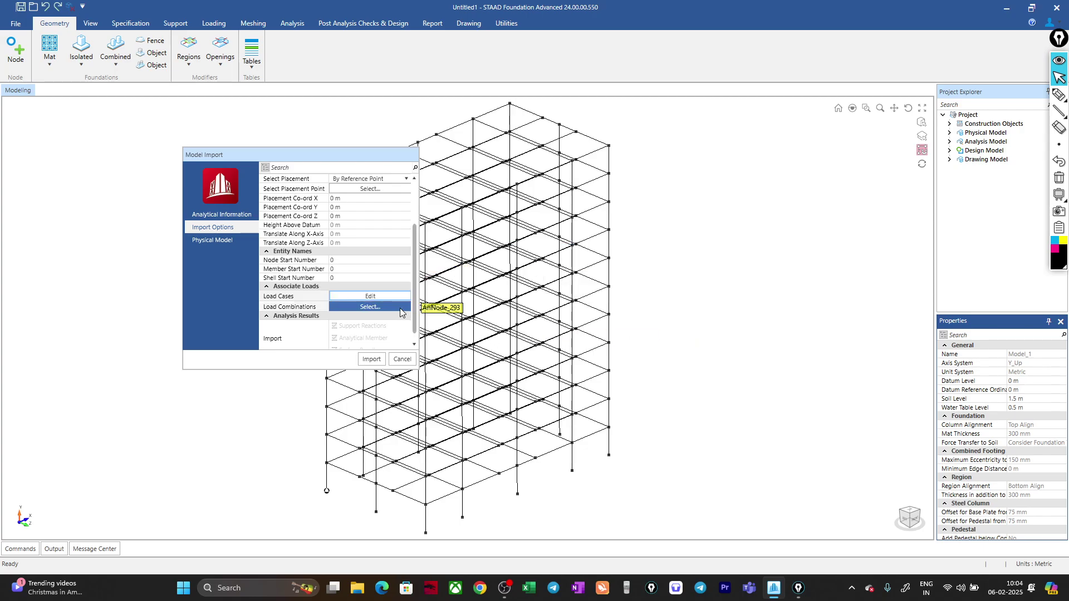
# Check the Service and Ultimate assignments of the load combinations and import the model
pyautogui.click(365, 308)
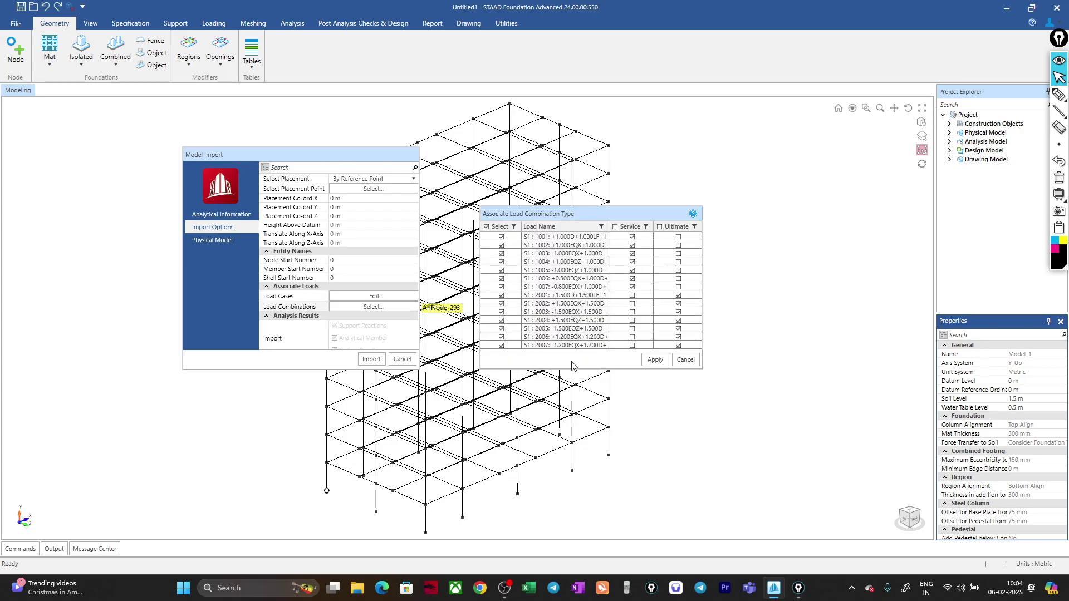
pyautogui.moveTo(552, 245); pyautogui.dragTo(561, 305)
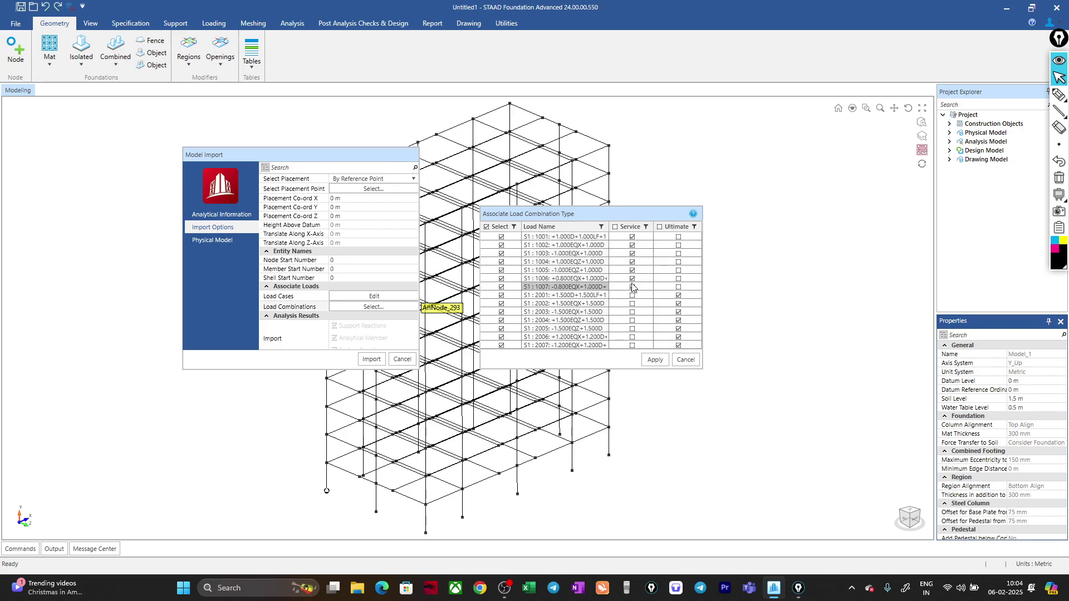
pyautogui.moveTo(573, 305); pyautogui.dragTo(571, 304)
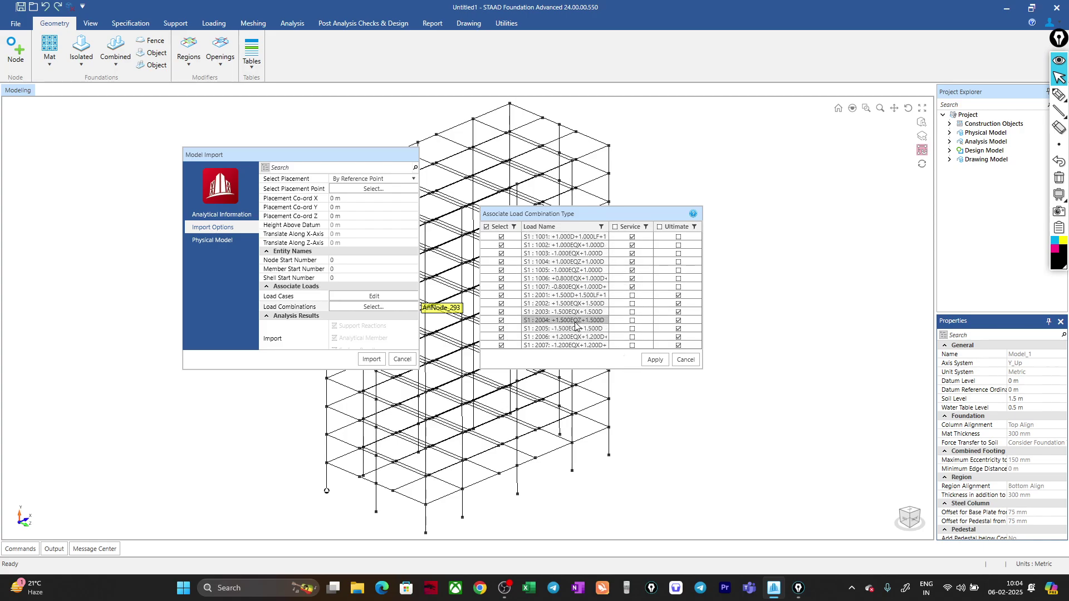
pyautogui.click(685, 360)
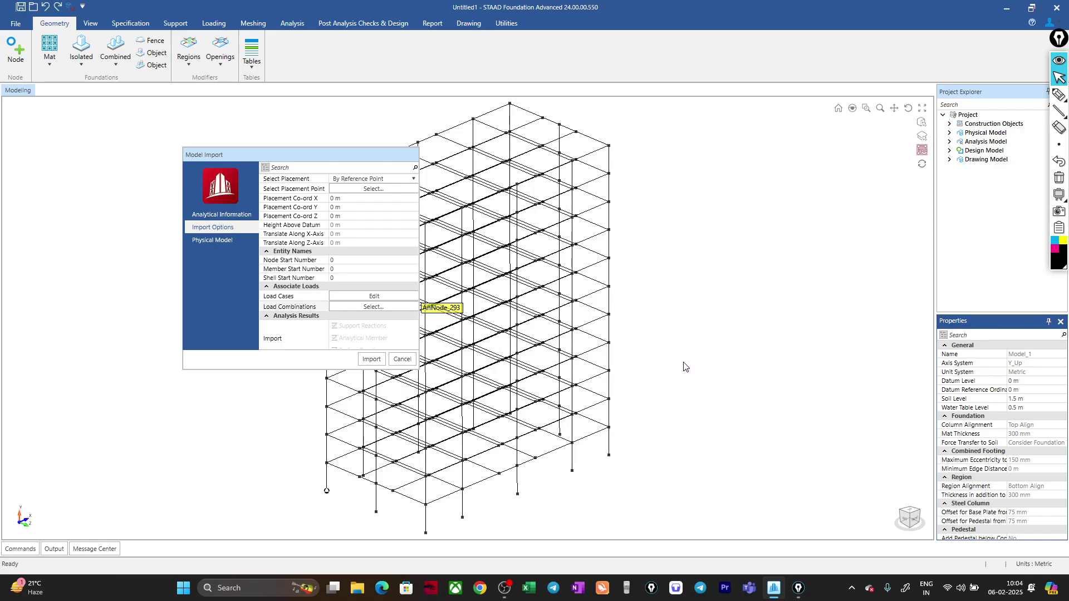
pyautogui.click(371, 360)
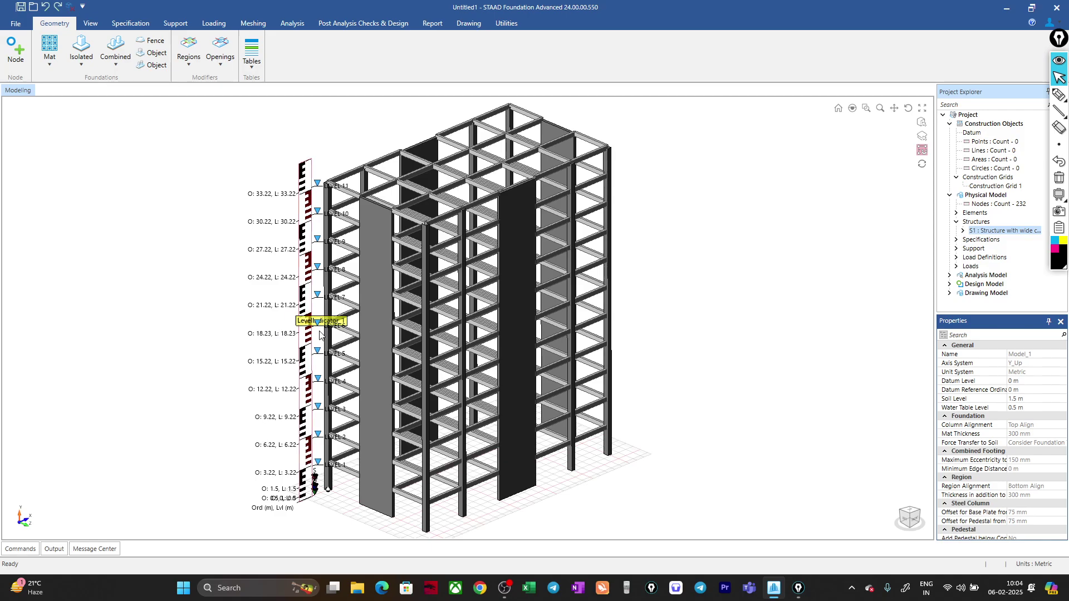
# Select the two small front columns at their bases and start a rectangular isolated footing by object for them
pyautogui.moveTo(686, 364); pyautogui.dragTo(685, 332, button='middle')
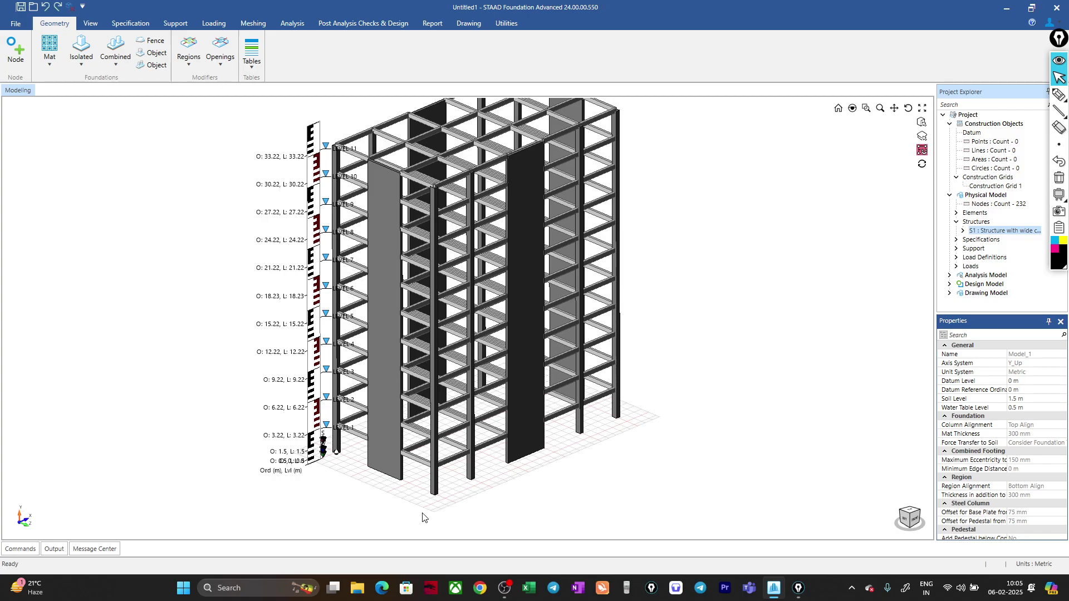
pyautogui.scroll(5, 462, 501)
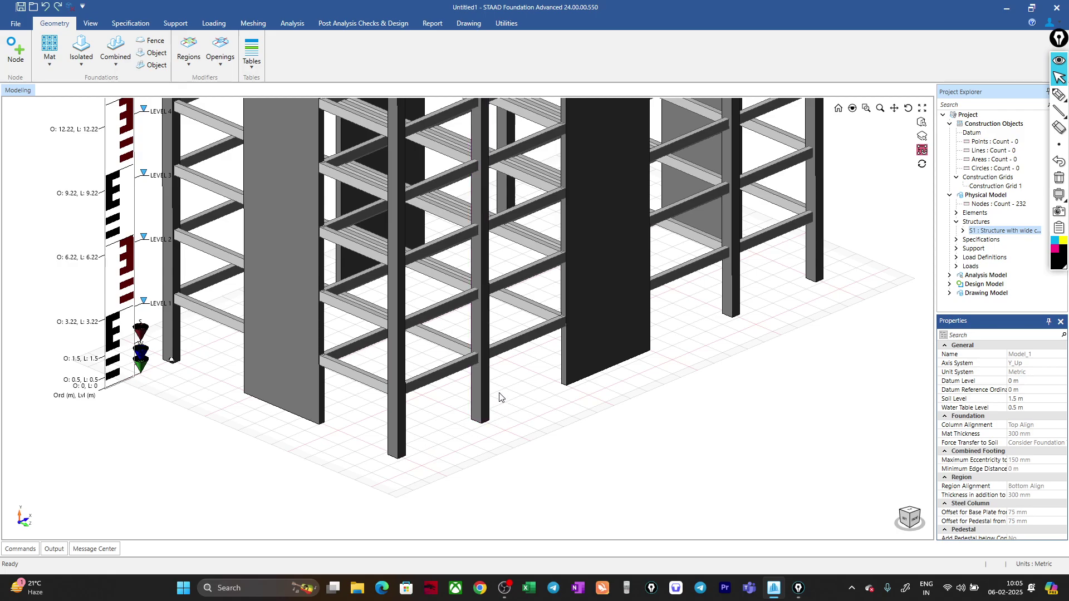
pyautogui.moveTo(513, 397); pyautogui.dragTo(365, 480)
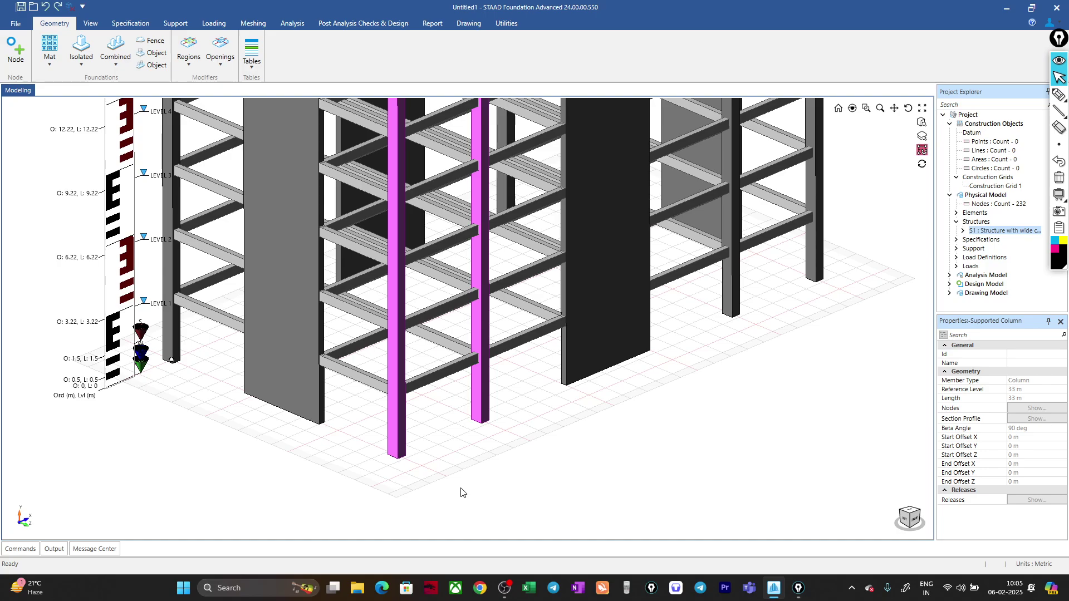
pyautogui.click(498, 441)
pyautogui.moveTo(512, 407); pyautogui.dragTo(340, 482)
pyautogui.click(76, 66)
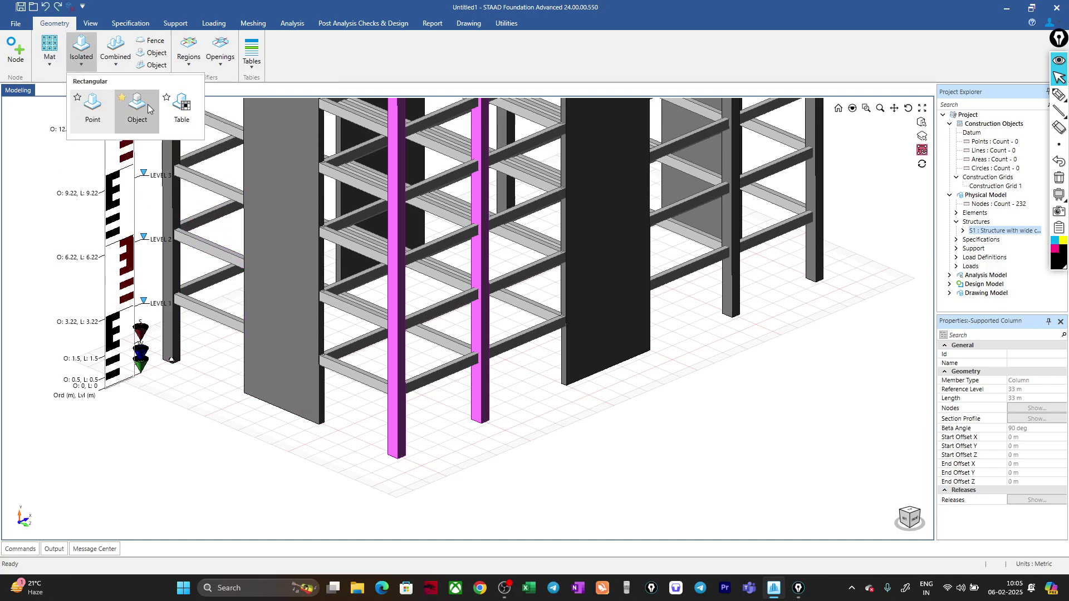
pyautogui.click(131, 109)
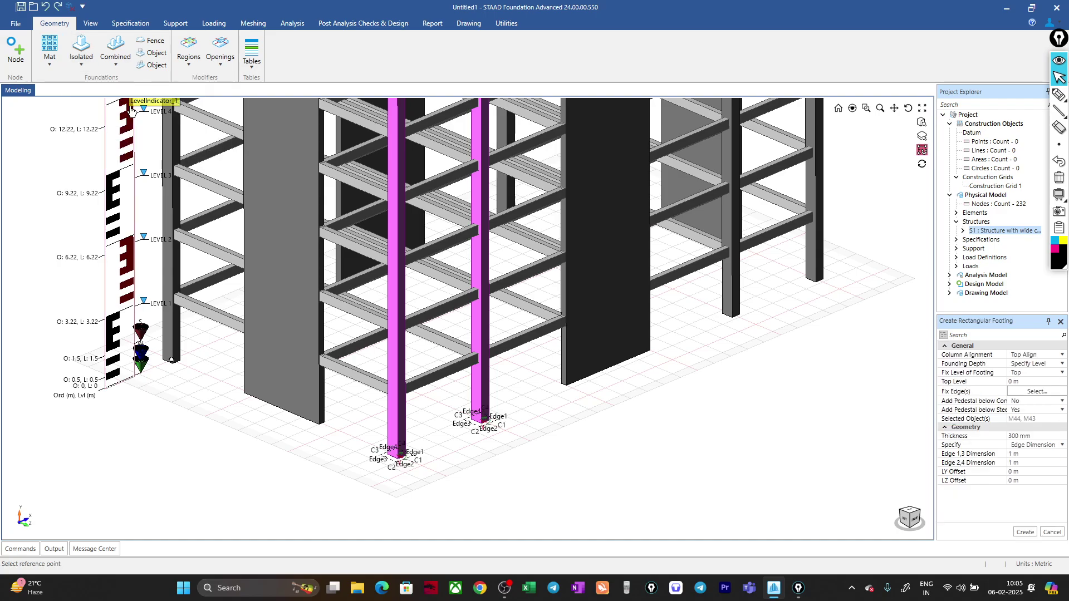
# Widen the footing properties and their label column, and review the alignment, founding depth, footing level and pedestal options
pyautogui.scroll(5, 506, 424)
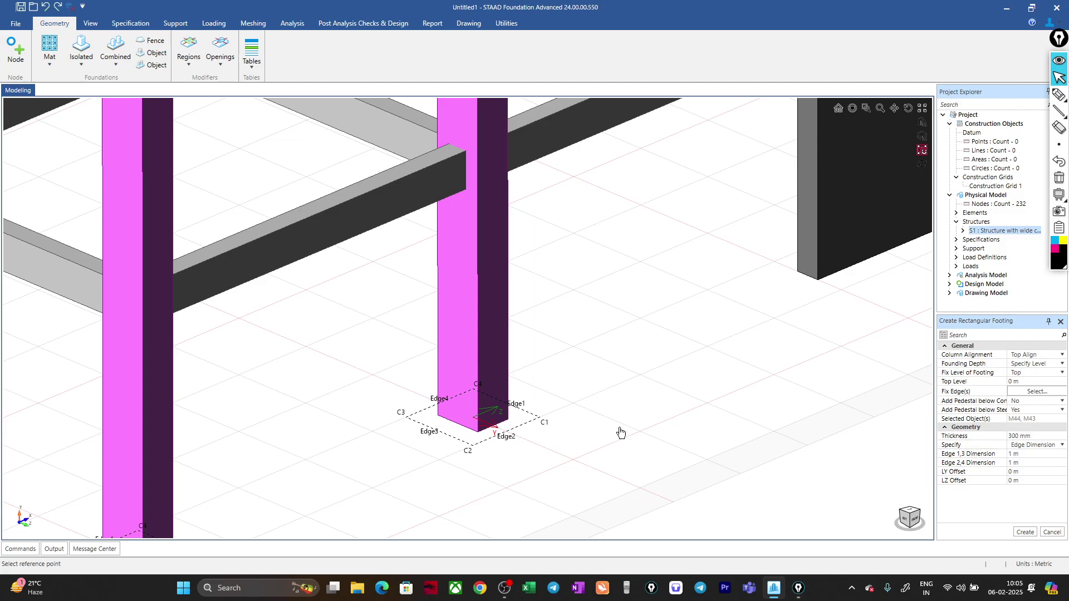
pyautogui.scroll(-3, 384, 376)
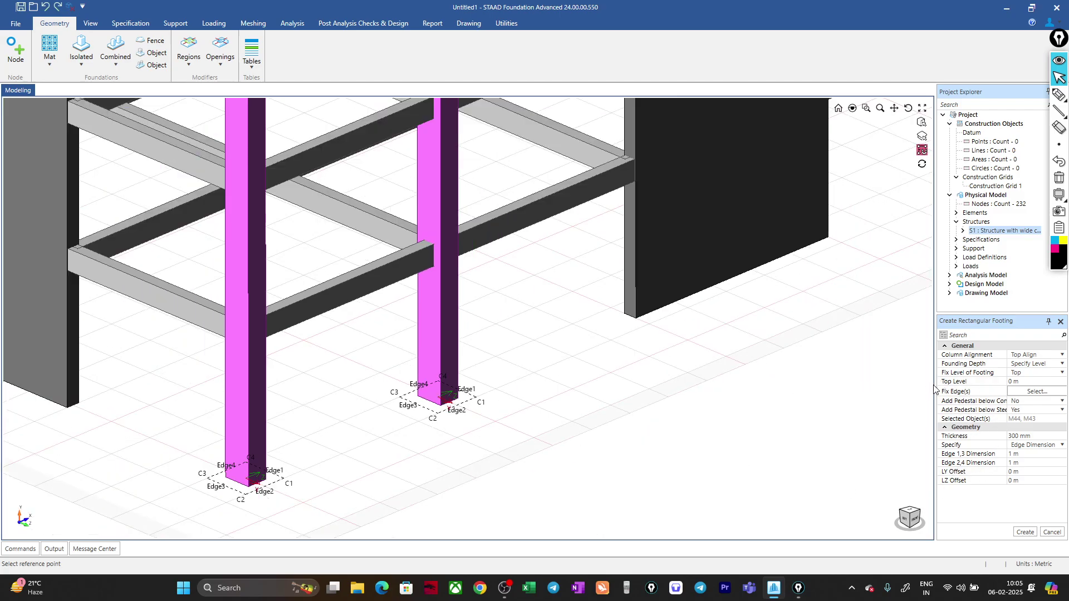
pyautogui.moveTo(936, 389); pyautogui.dragTo(840, 390)
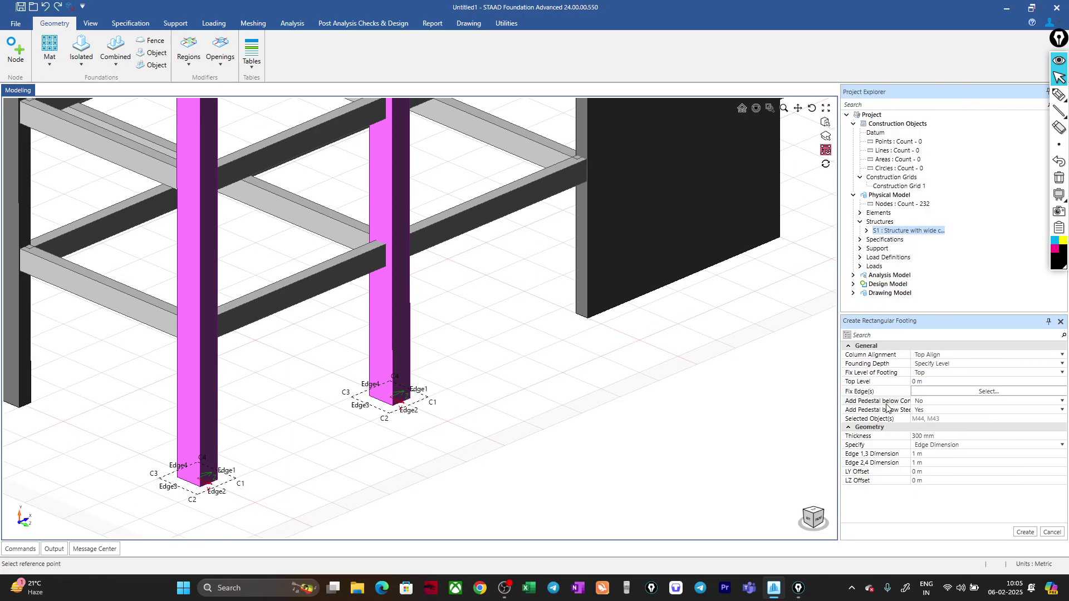
pyautogui.click(945, 365)
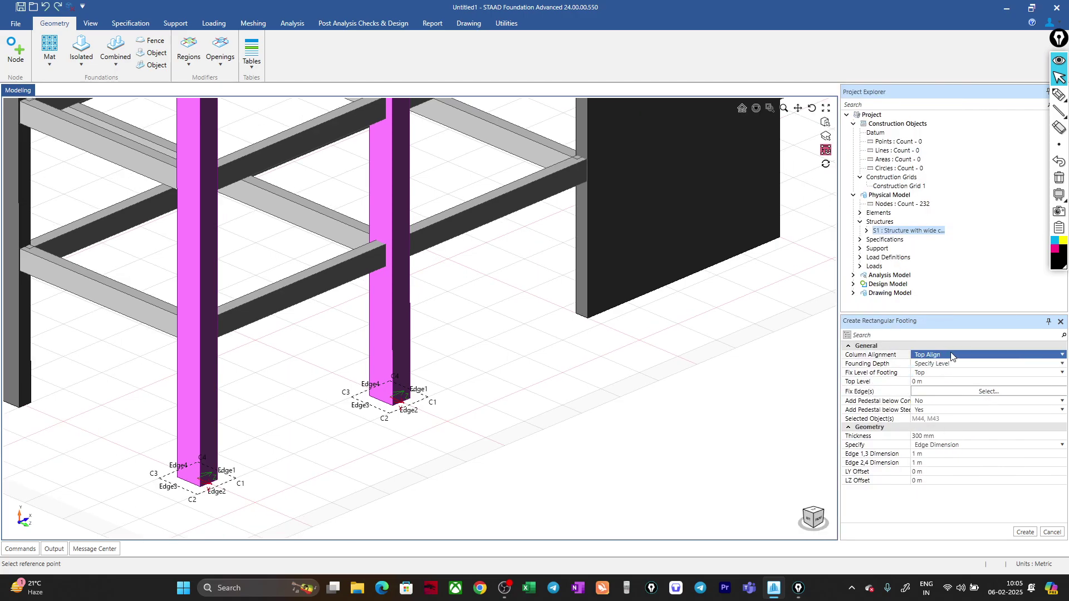
pyautogui.click(950, 373)
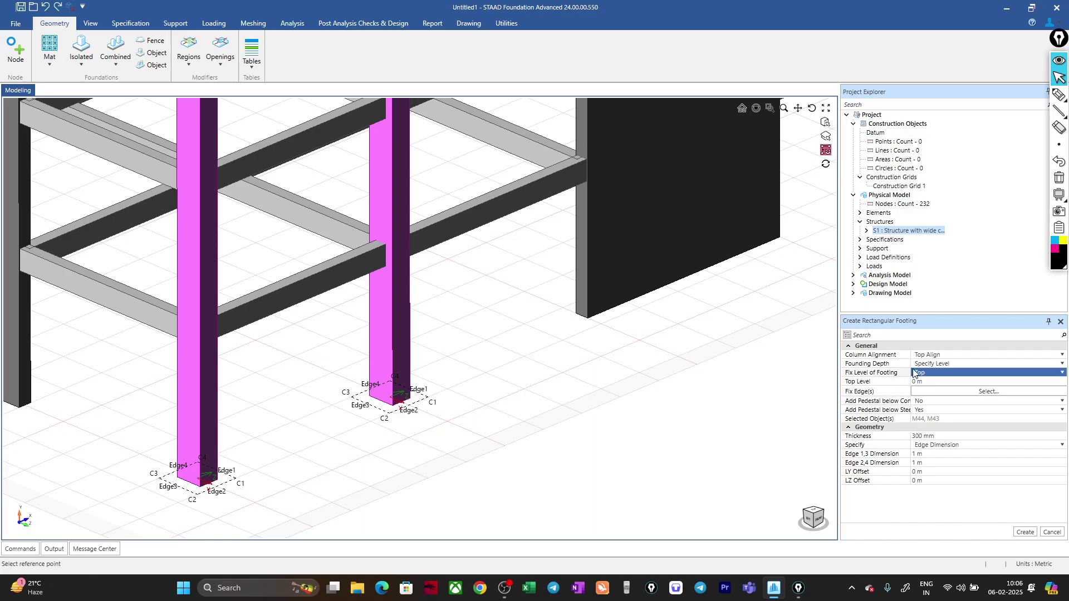
pyautogui.moveTo(908, 359); pyautogui.dragTo(949, 364)
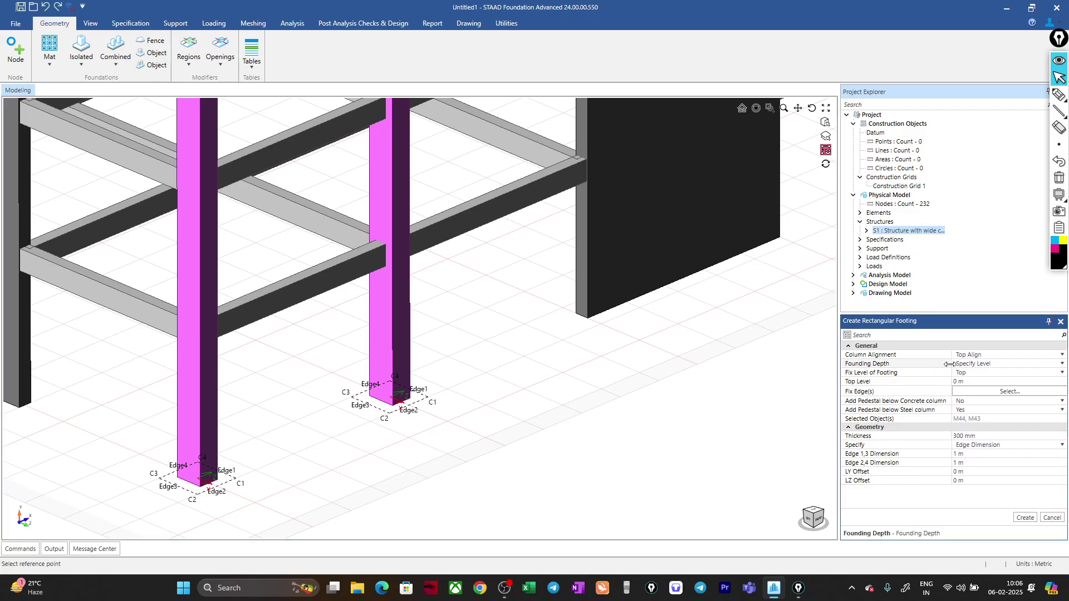
pyautogui.click(974, 412)
# Set the footings' Edge 1,3 dimension to 2 m and Edge 2,4 dimension to 1.5 m
pyautogui.click(981, 449)
pyautogui.click(958, 453)
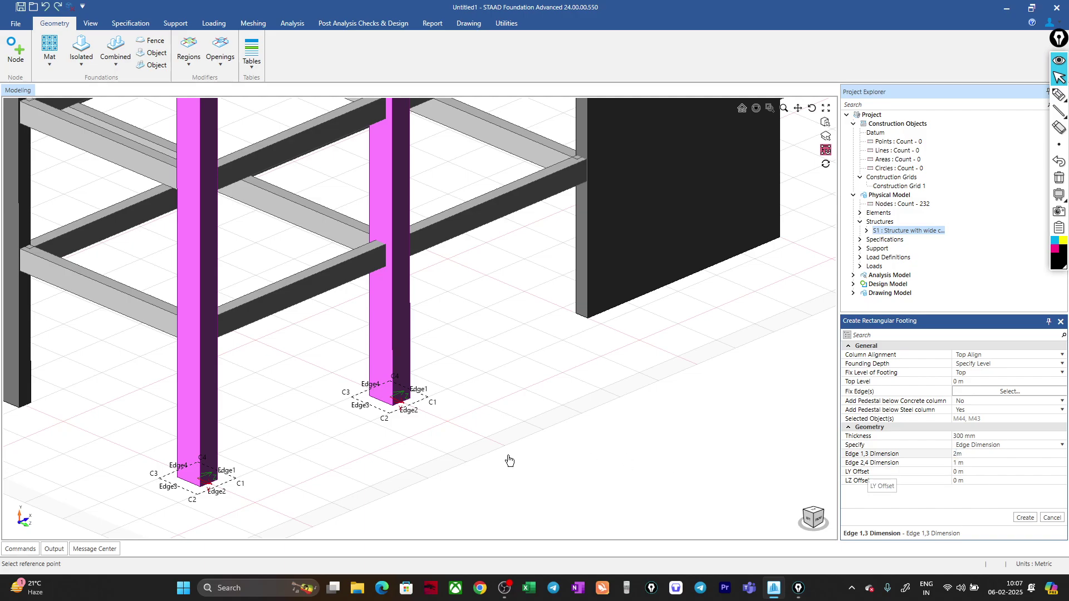
pyautogui.click(977, 469)
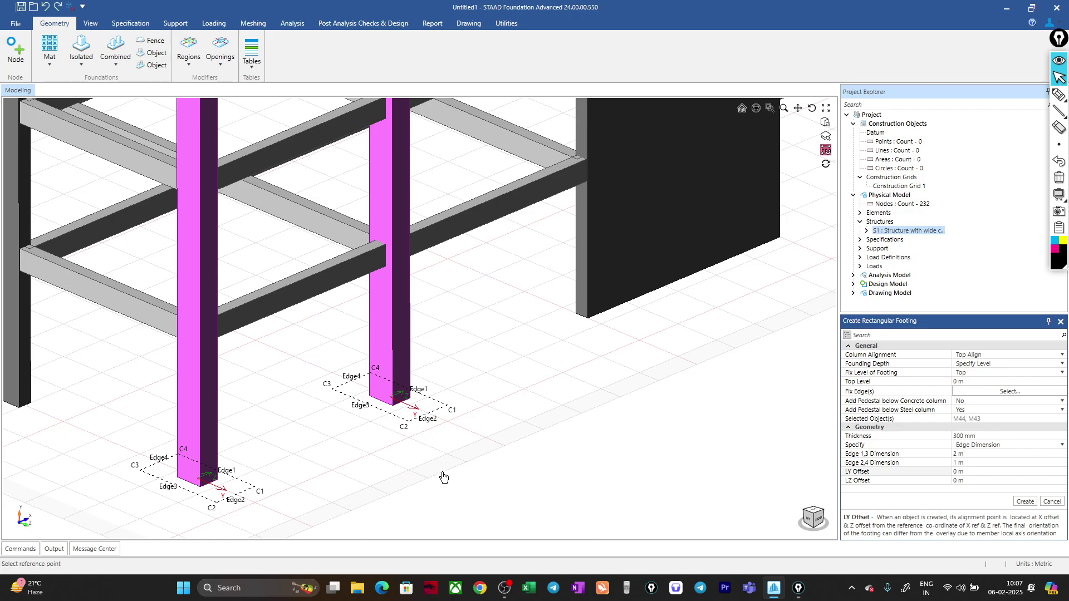
pyautogui.click(959, 463)
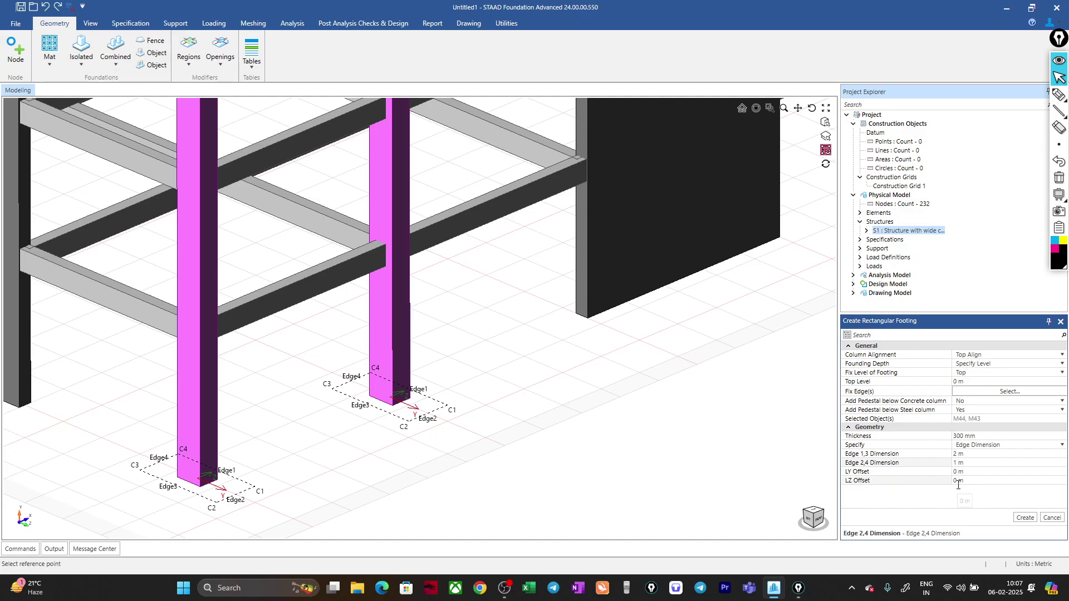
pyautogui.write('5')
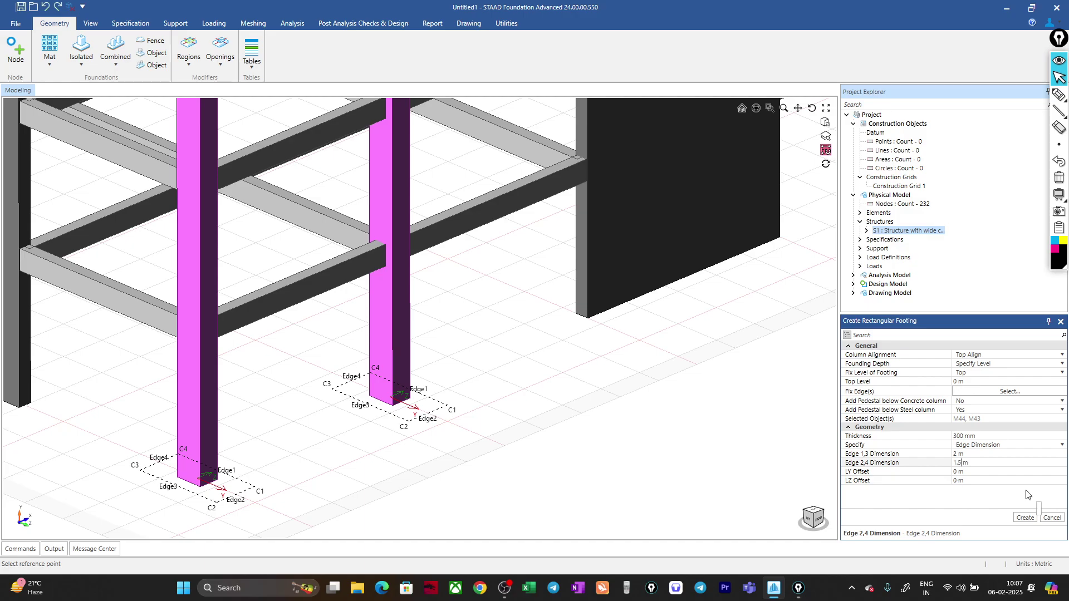
pyautogui.click(973, 471)
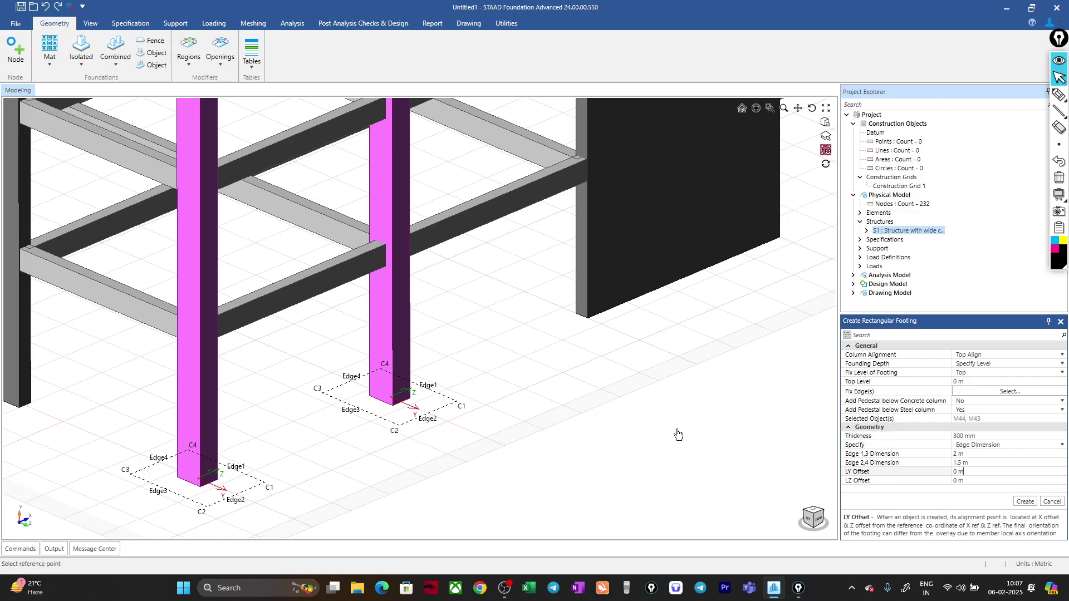
# Set the footing thickness to 400 mm and create the rectangular isolated footings under the two selected columns
pyautogui.click(957, 437)
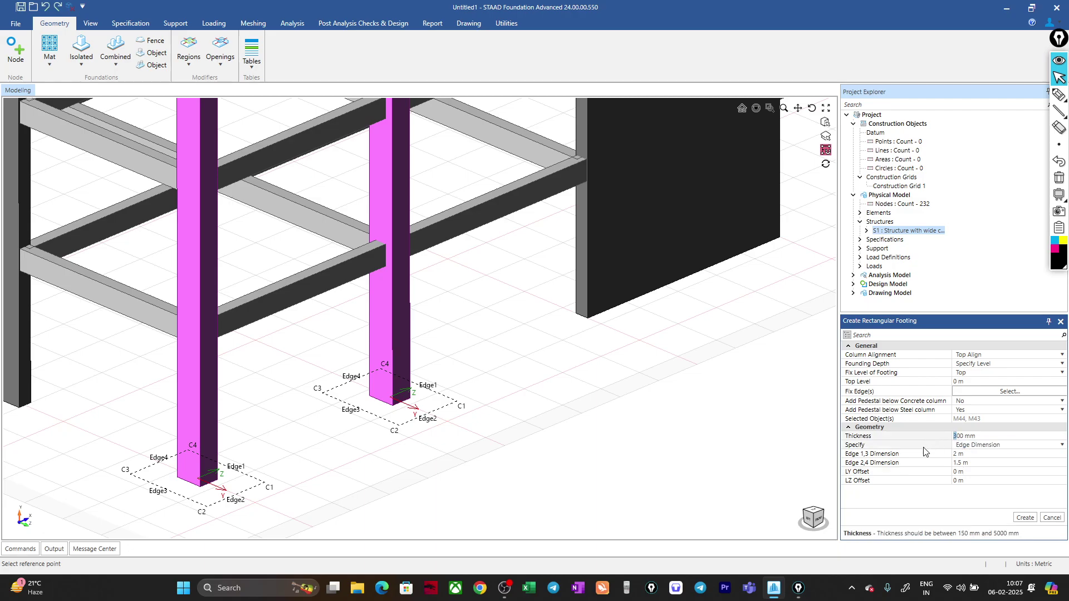
pyautogui.write('4')
pyautogui.click(986, 465)
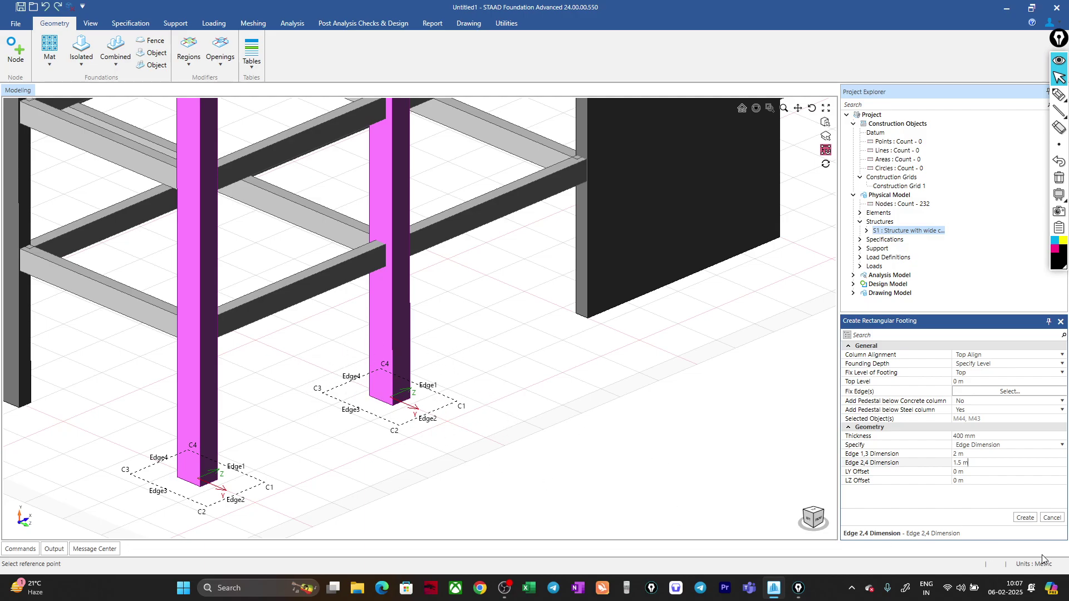
pyautogui.click(1021, 516)
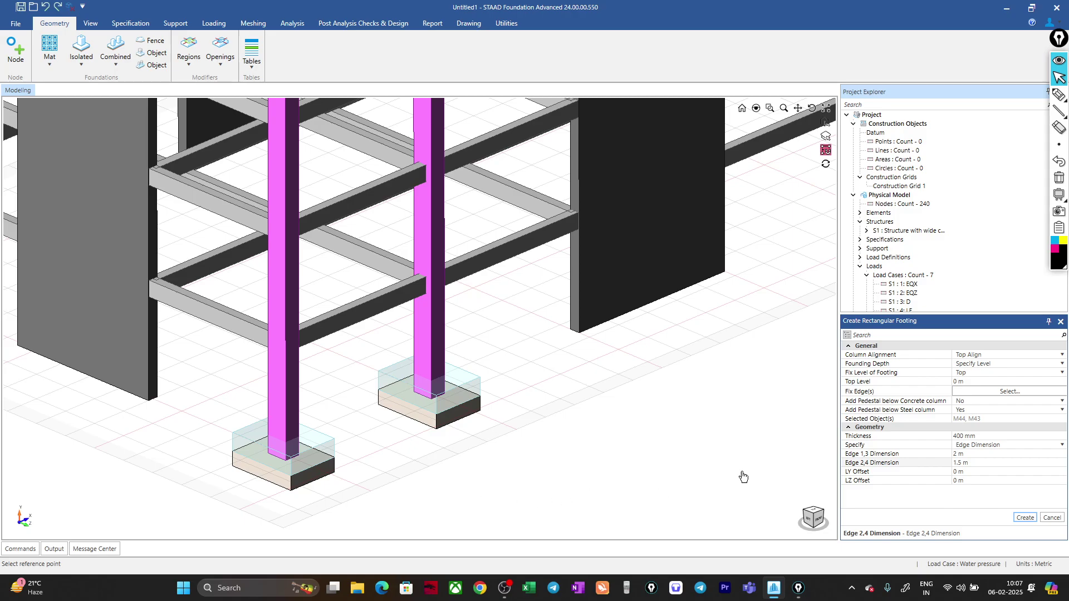
pyautogui.click(432, 428)
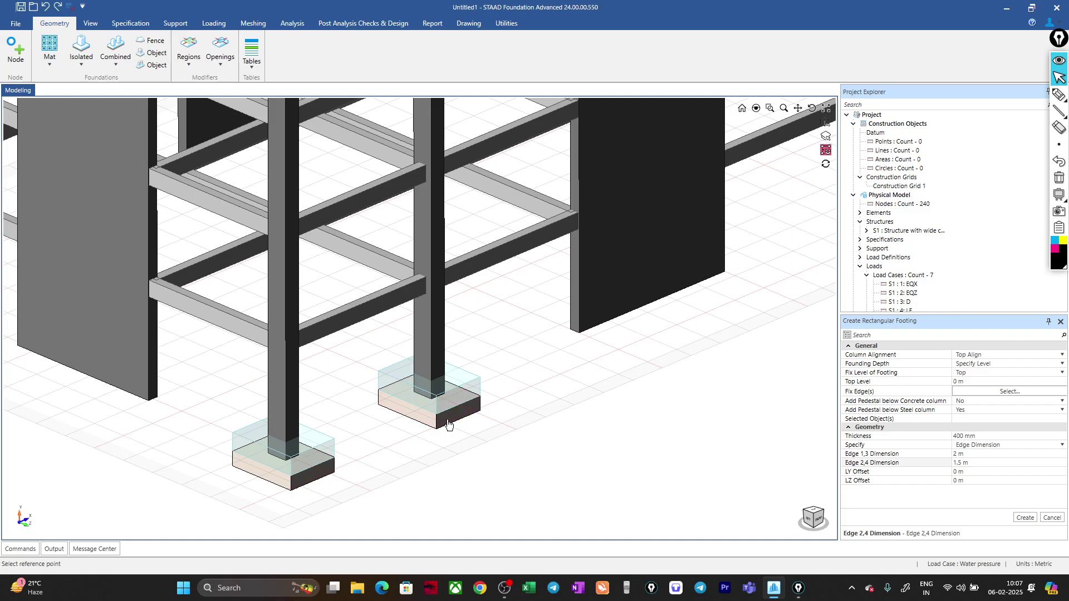
pyautogui.press('Escape')
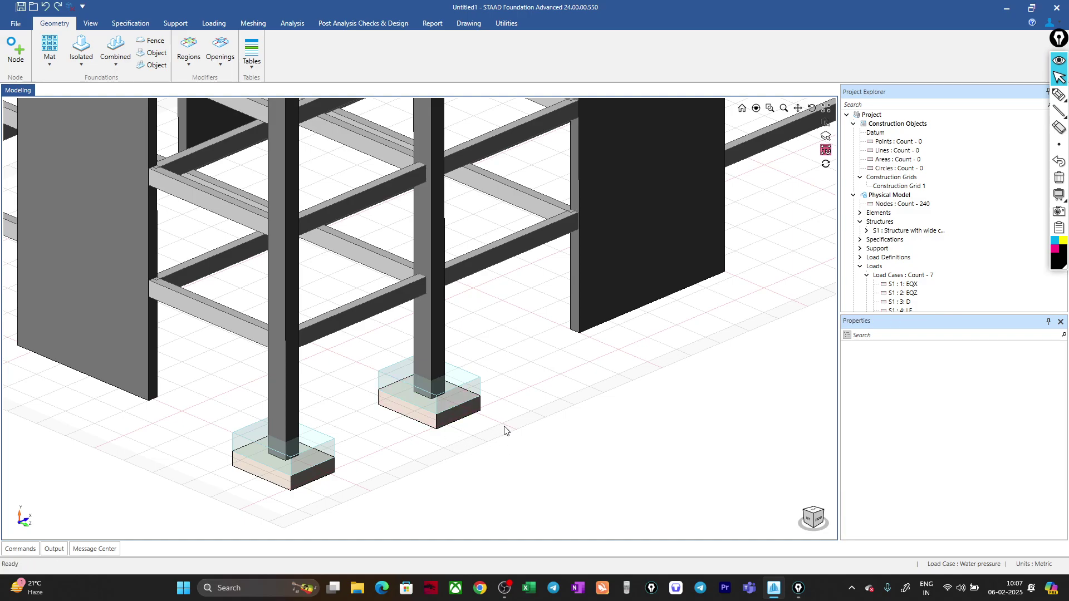
# Examine the geometry, soil level and water table properties of the footing under the rear small column
pyautogui.click(464, 424)
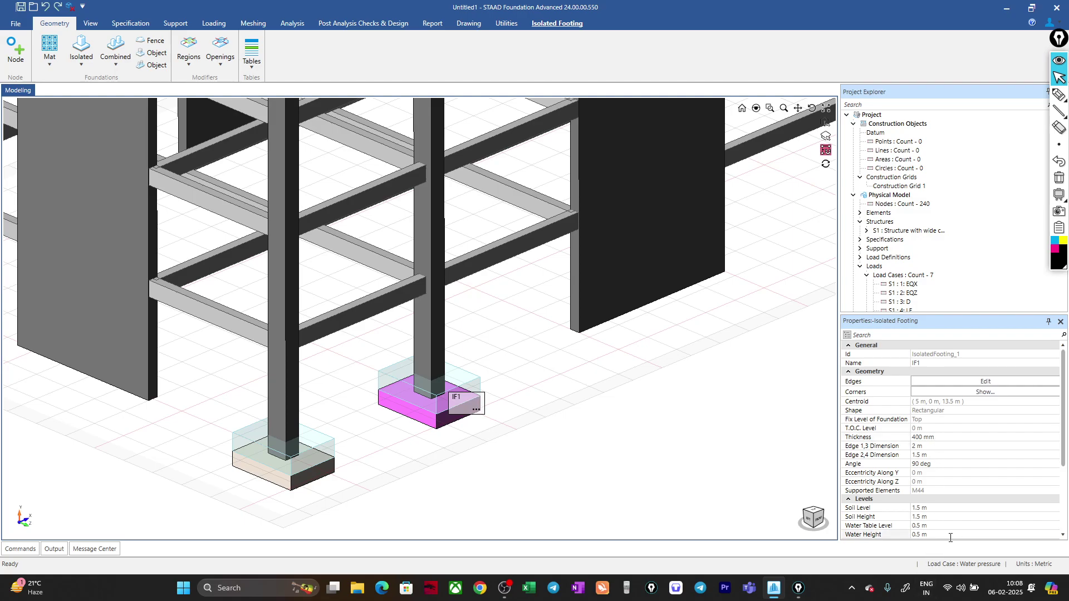
pyautogui.scroll(-2, 969, 490)
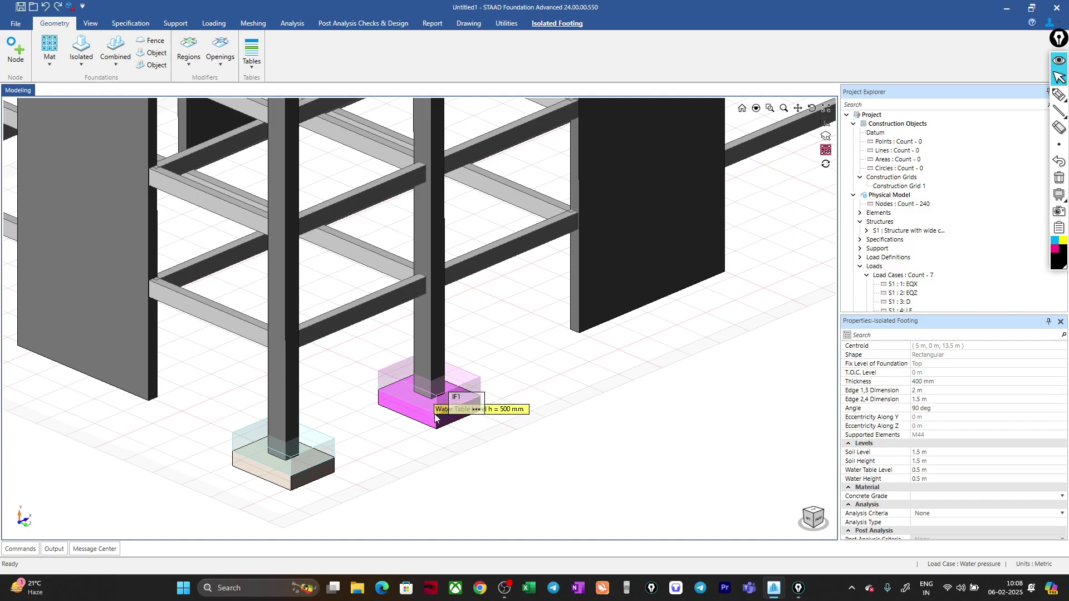
pyautogui.click(561, 454)
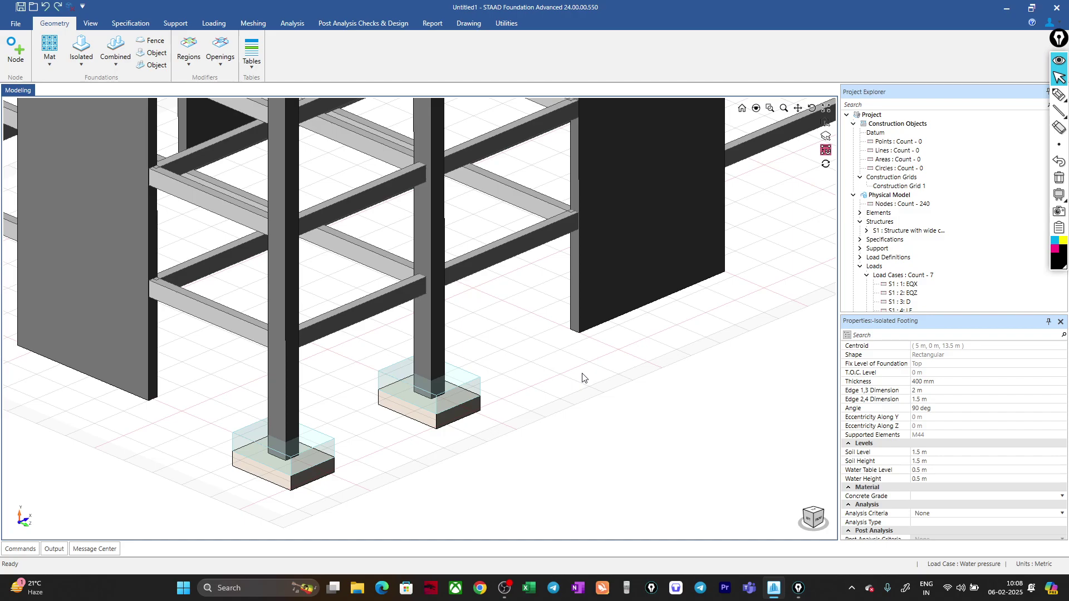
# Add the M25 concrete grade of design code IS 456-2000 to the model's materials
pyautogui.click(132, 27)
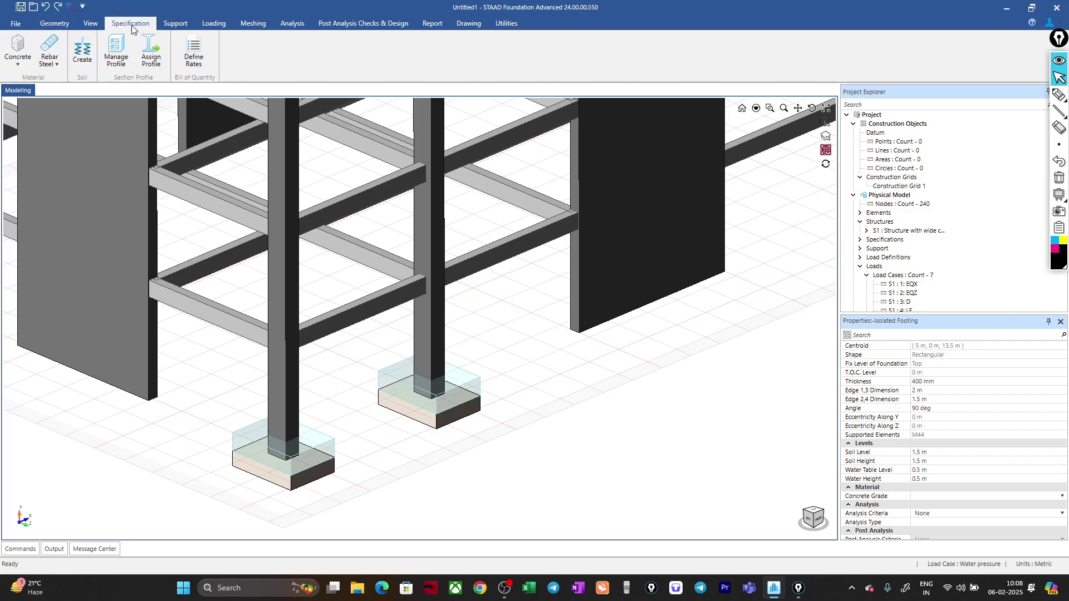
pyautogui.click(18, 61)
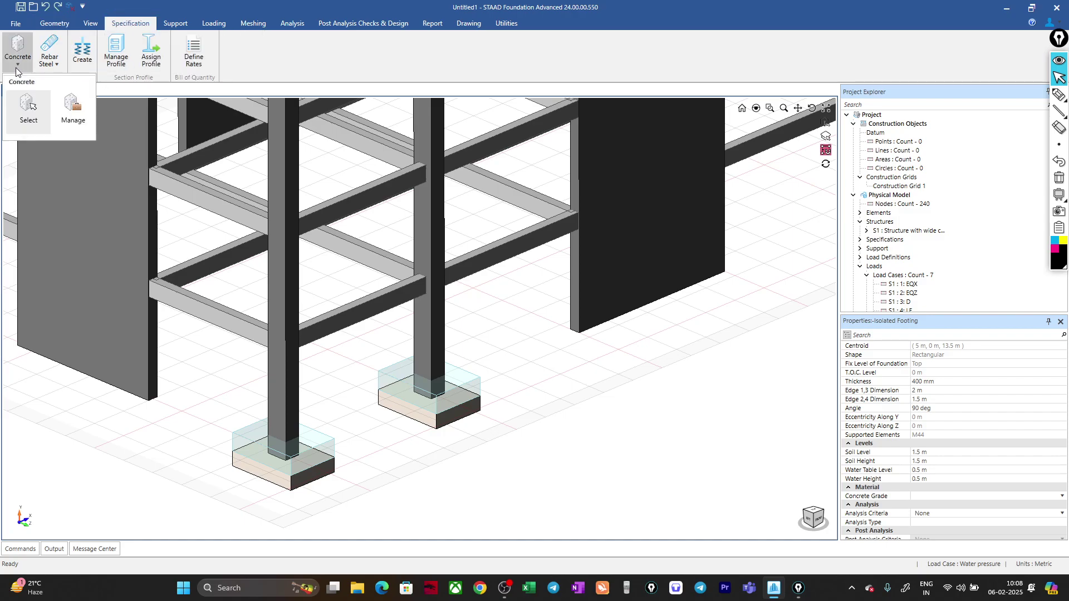
pyautogui.click(28, 106)
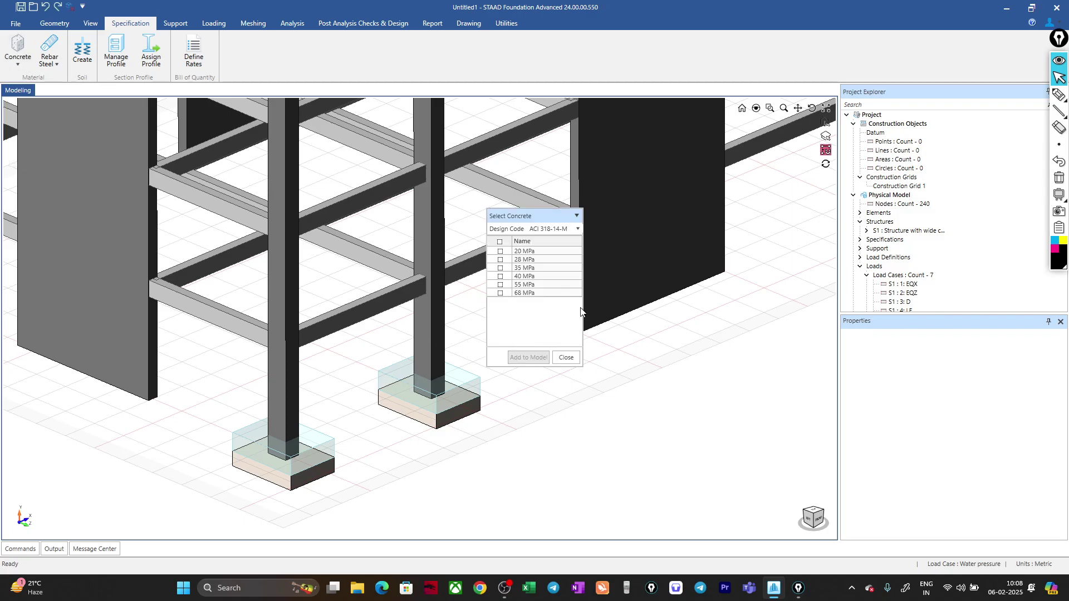
pyautogui.click(553, 230)
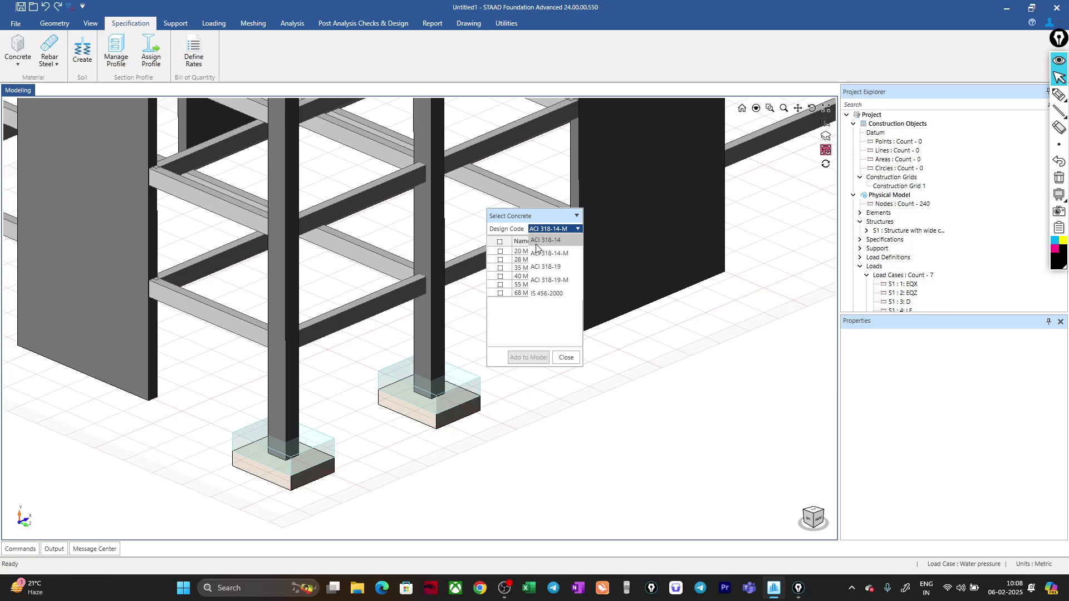
pyautogui.click(547, 294)
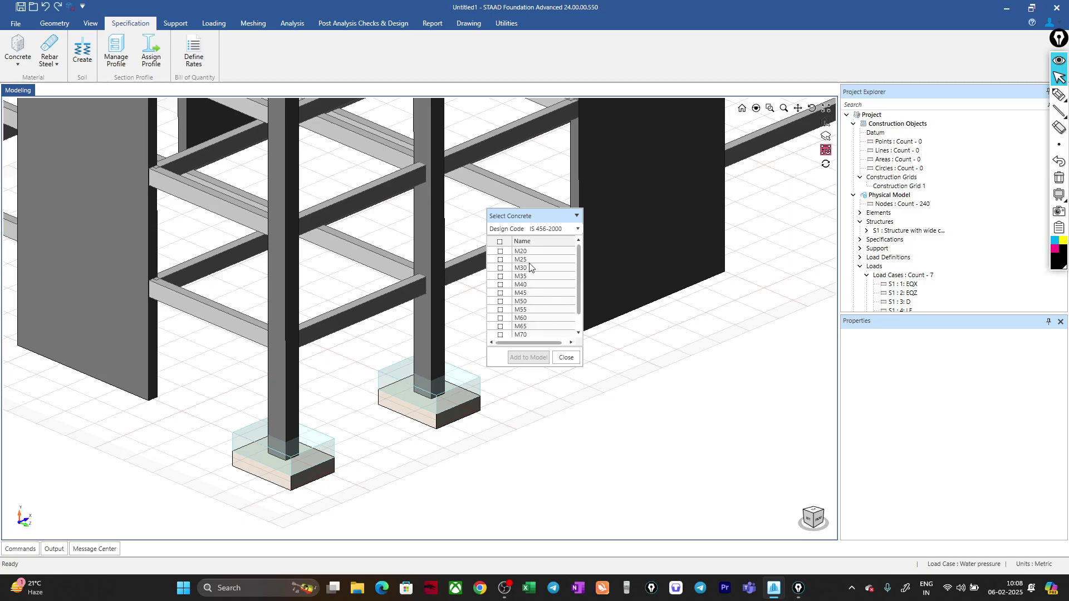
pyautogui.click(501, 260)
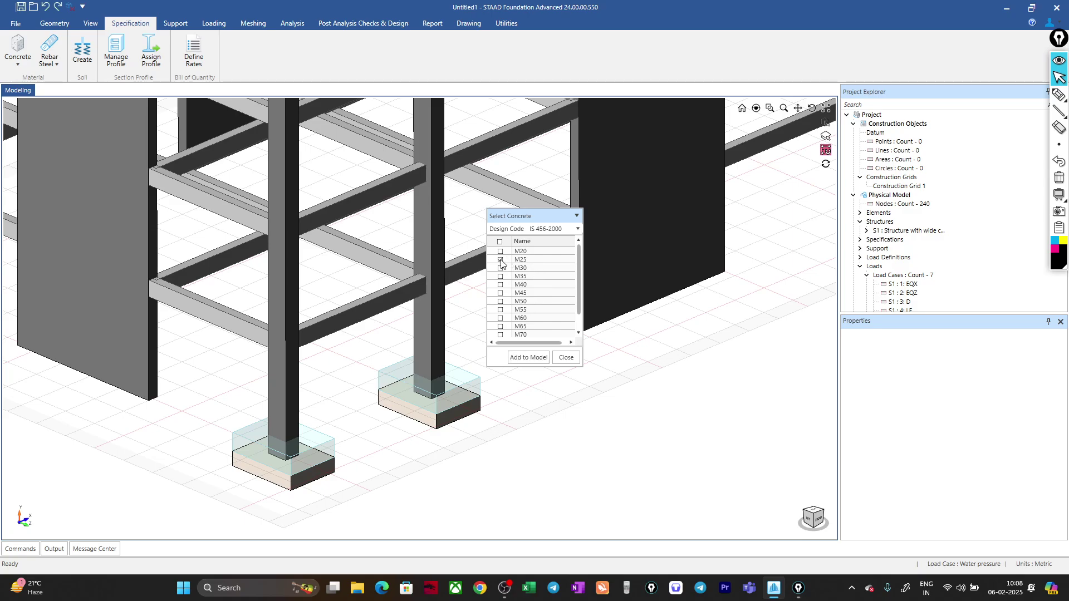
pyautogui.click(527, 357)
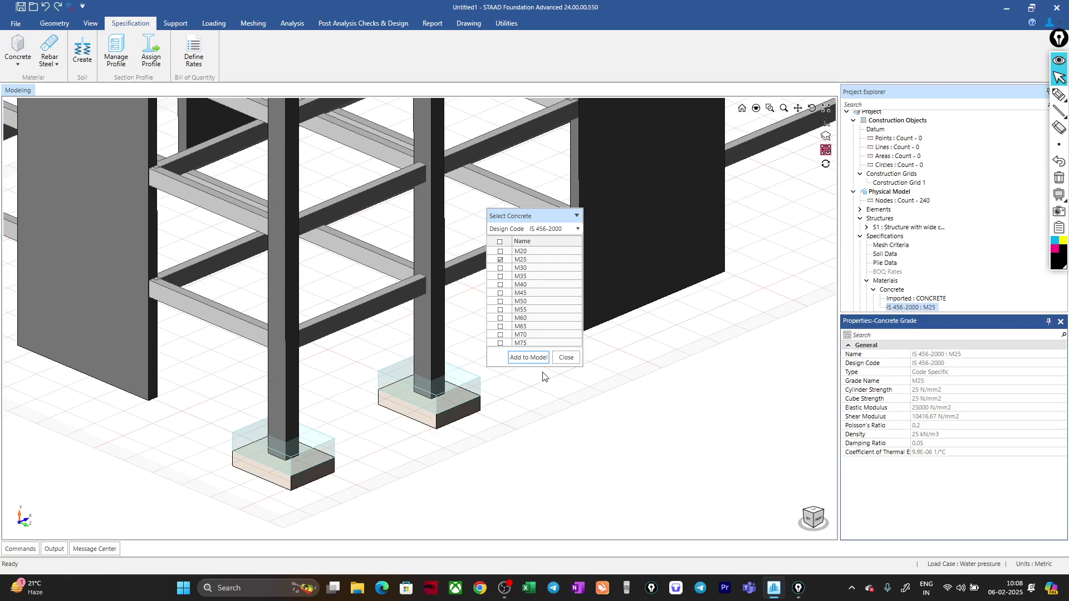
pyautogui.click(566, 357)
pyautogui.scroll(-2, 976, 252)
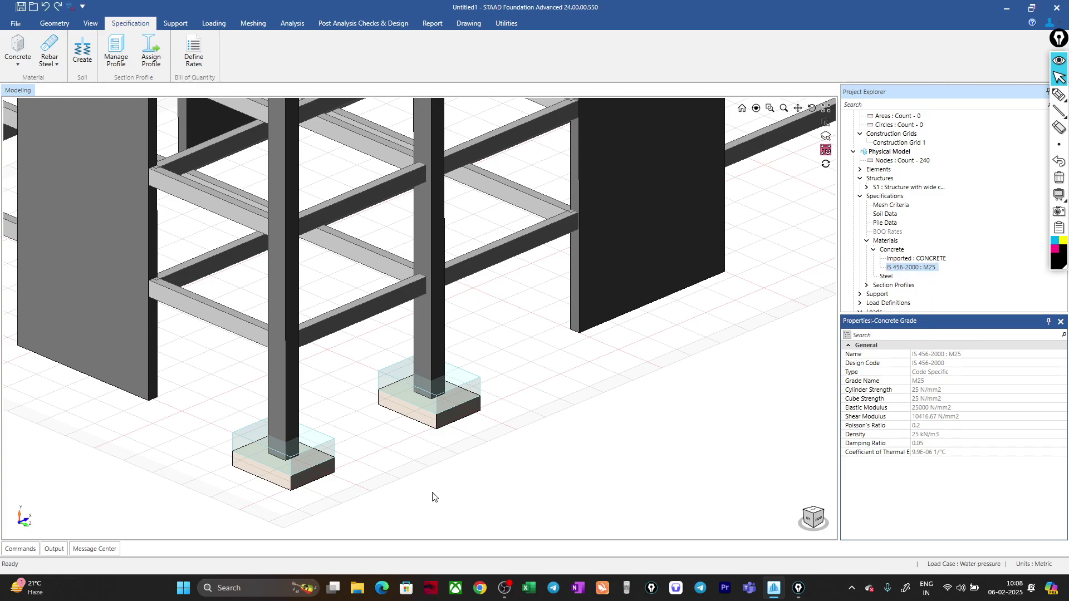
# Assign the IS 456-2000 : M25 concrete grade to both isolated footings
pyautogui.click(327, 471)
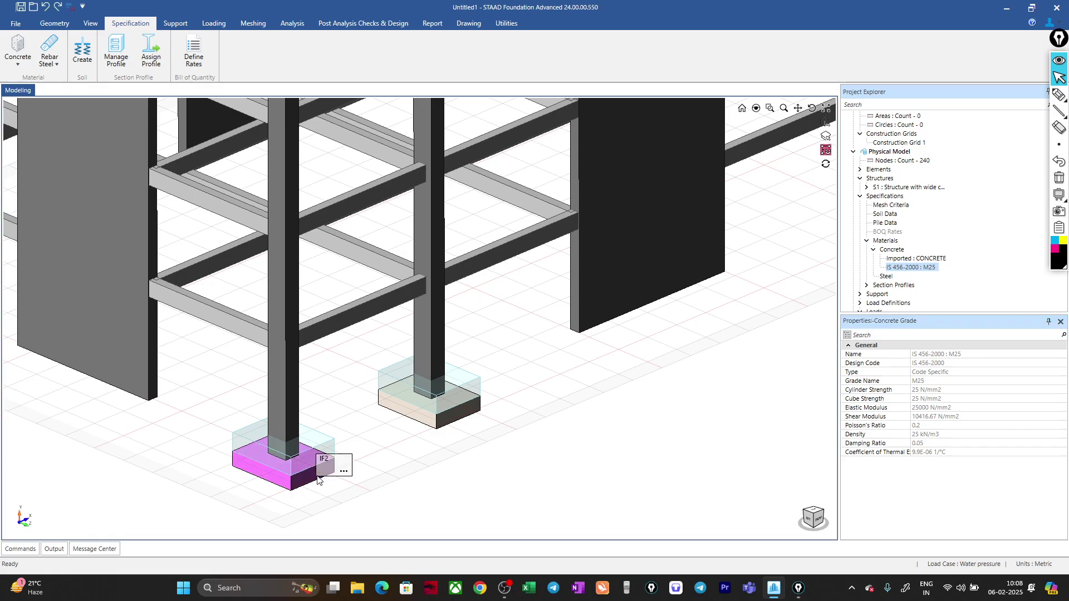
pyautogui.keyDown('ctrl'); pyautogui.click(435, 429); pyautogui.keyUp('ctrl')
pyautogui.scroll(-4, 988, 446)
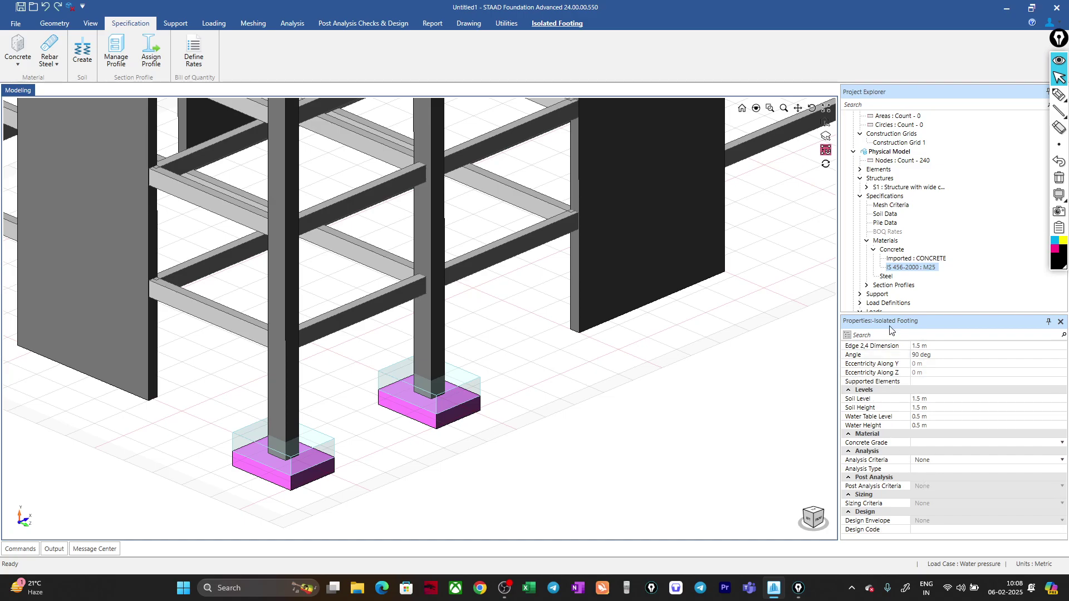
pyautogui.click(917, 461)
pyautogui.click(952, 443)
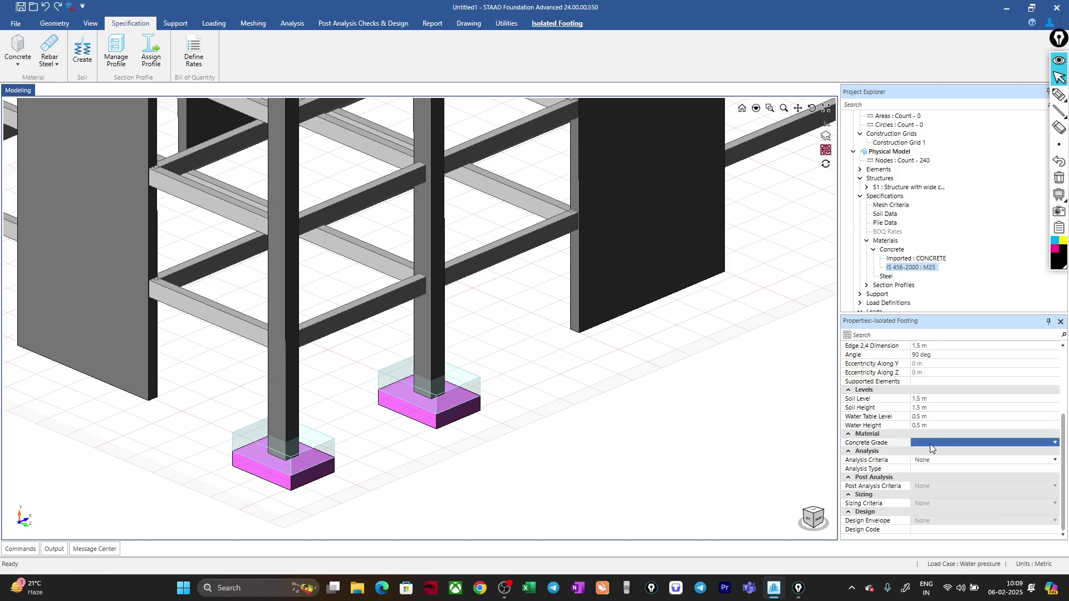
pyautogui.click(1056, 446)
pyautogui.click(1054, 444)
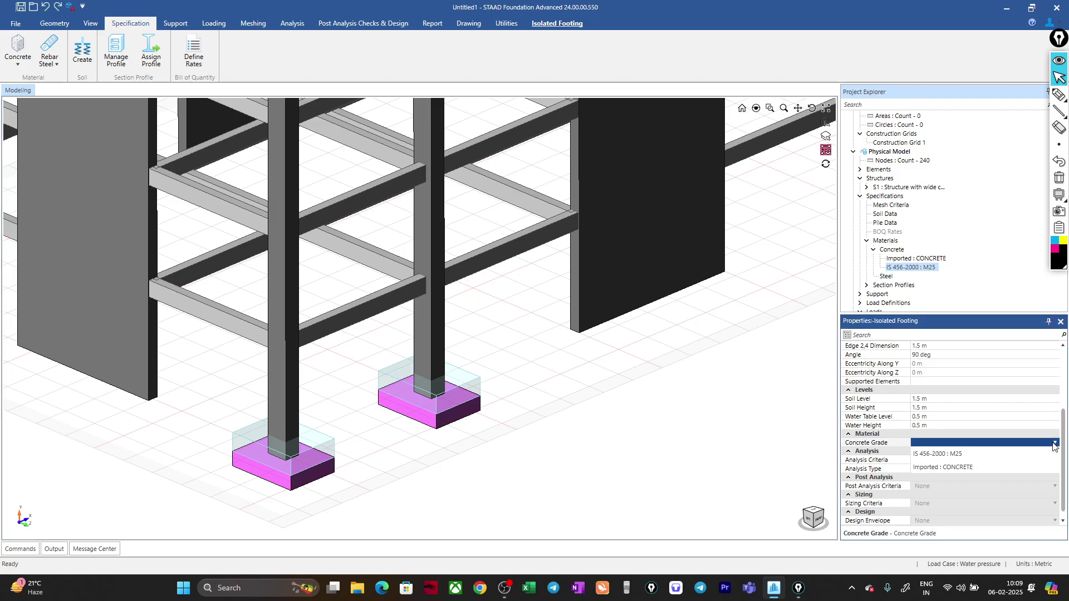
pyautogui.click(943, 453)
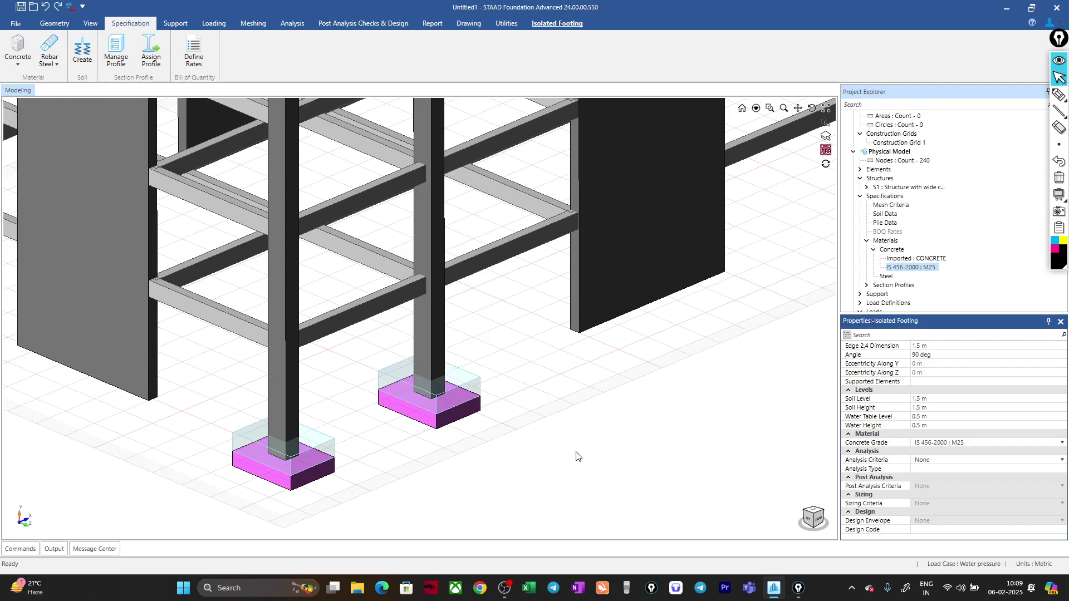
pyautogui.click(637, 456)
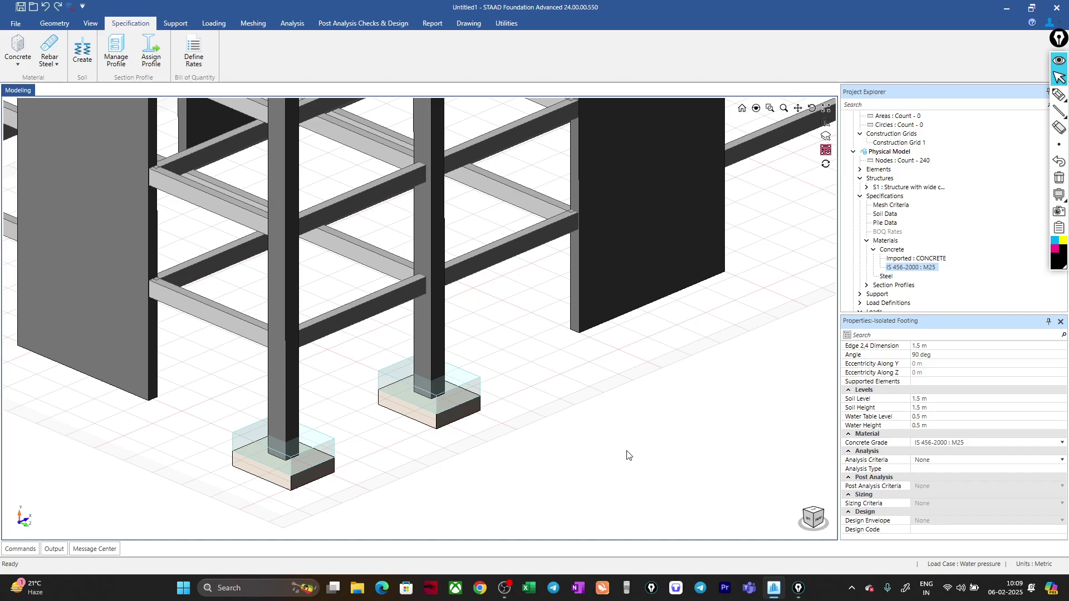
# Add the fy500 rebar steel grade of design code IS 456-2000 to the model's materials
pyautogui.click(51, 56)
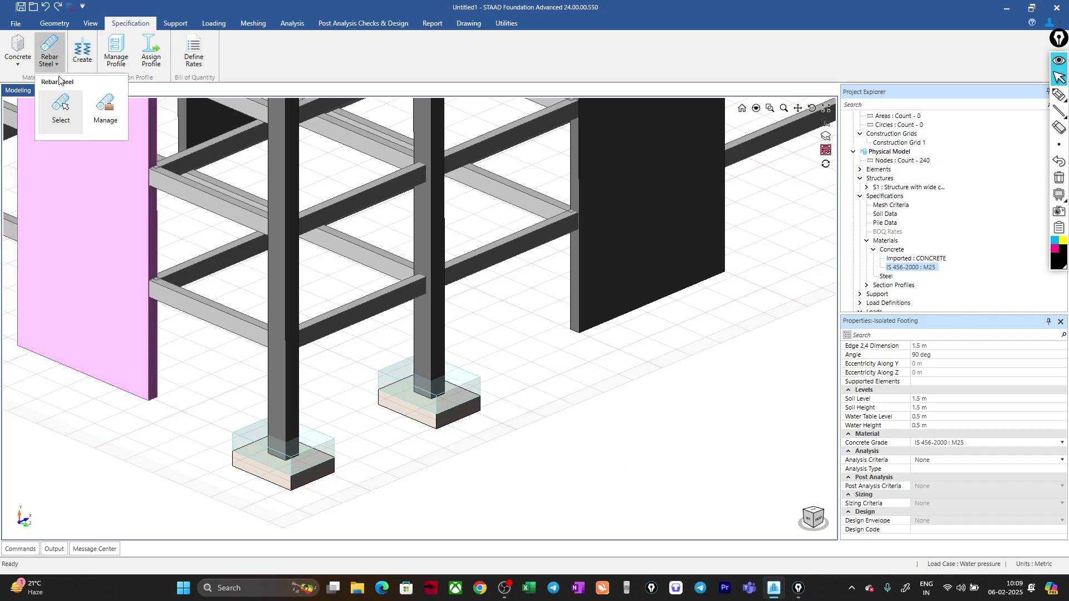
pyautogui.click(60, 108)
pyautogui.click(578, 228)
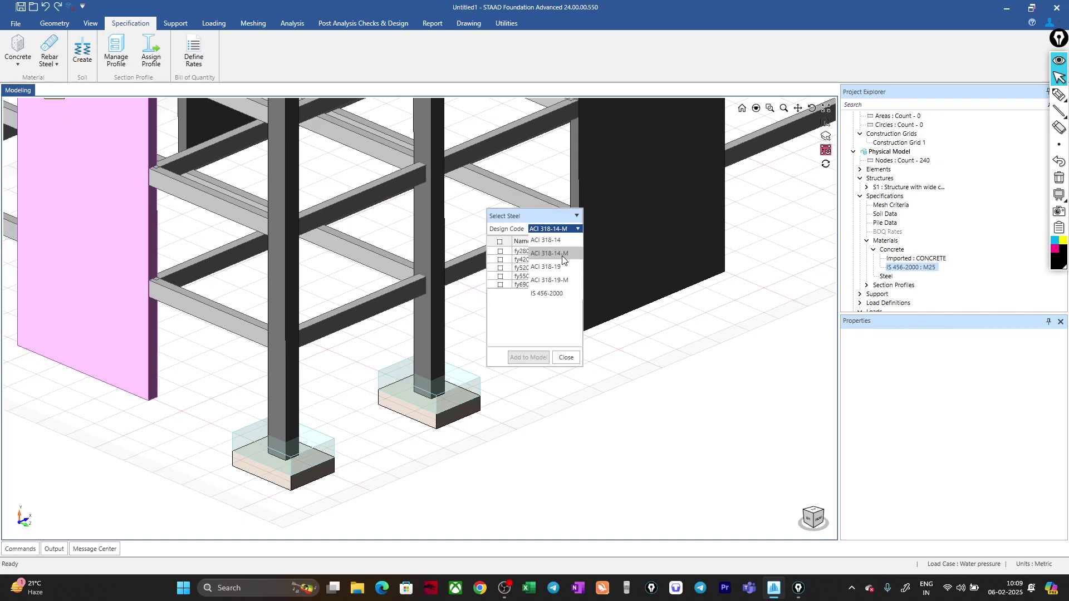
pyautogui.click(549, 295)
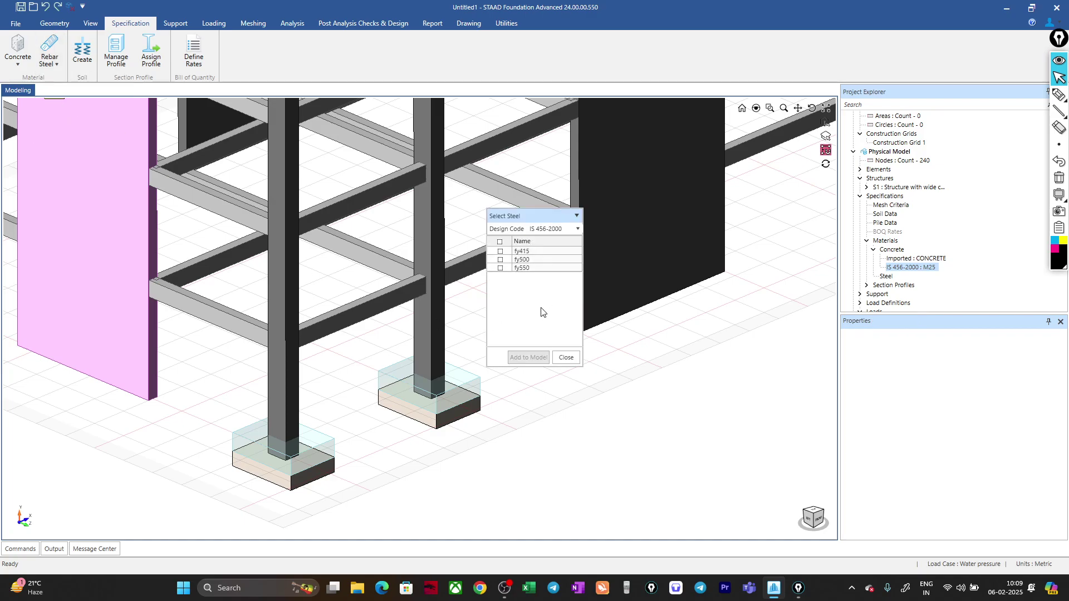
pyautogui.click(500, 260)
pyautogui.click(529, 358)
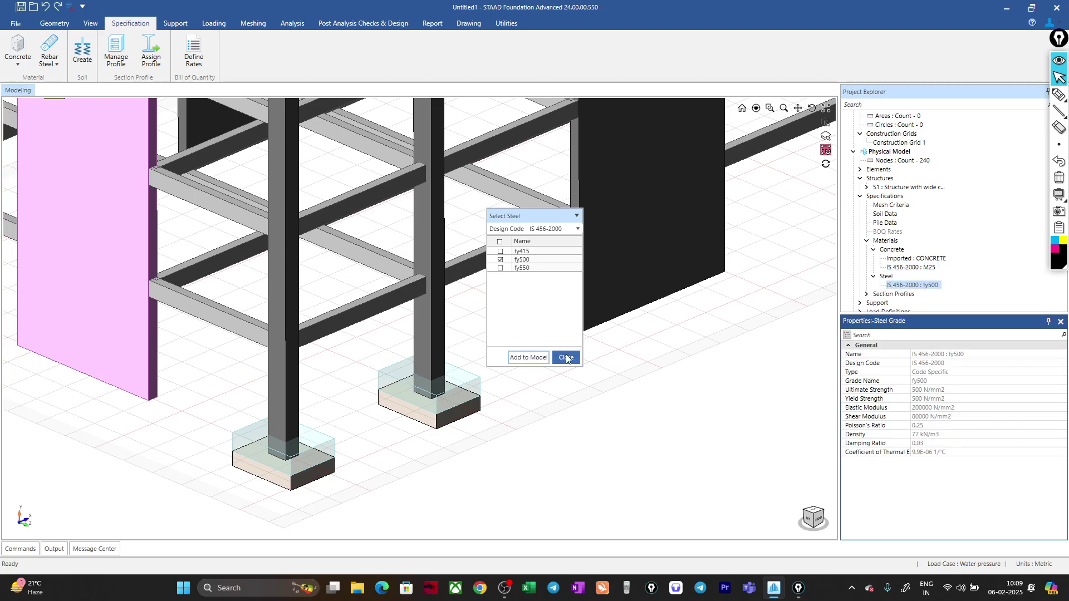
pyautogui.click(566, 358)
pyautogui.click(917, 285)
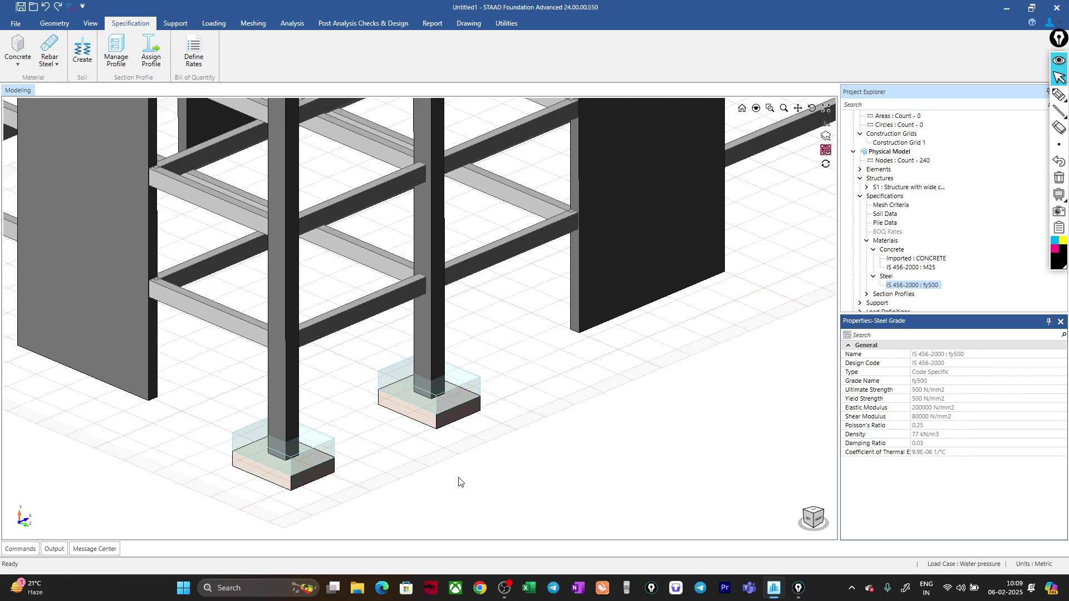
# Start a new soil definition named SBC 300 and set its bearing capacity basis to Net
pyautogui.click(82, 53)
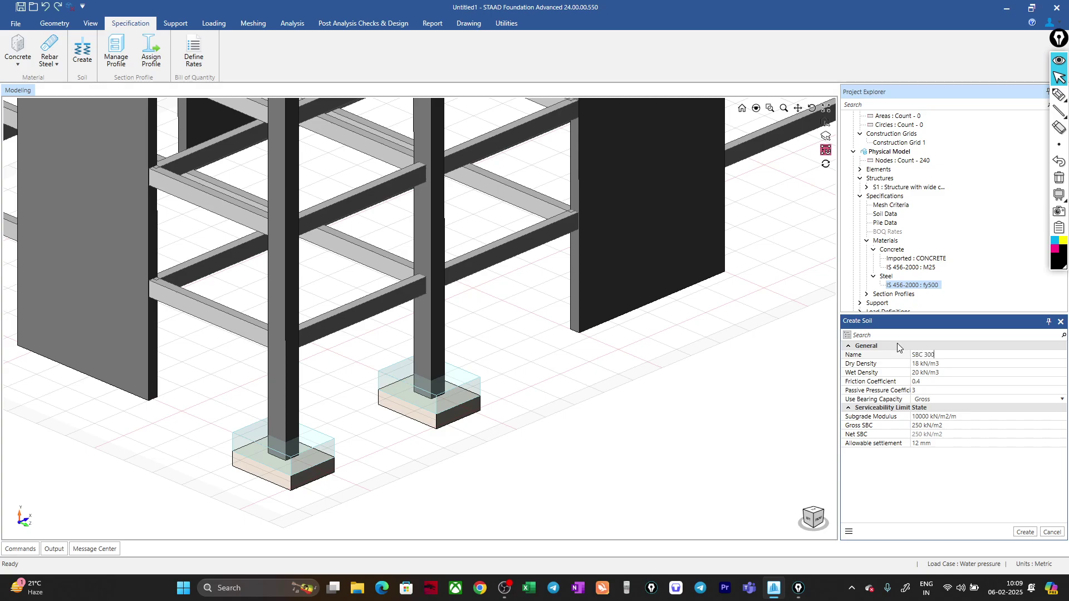
pyautogui.click(916, 401)
pyautogui.click(900, 405)
pyautogui.click(923, 404)
pyautogui.click(925, 407)
# Handwrite the subgrade modulus formula K = NSBC / Δ Allowable in the empty area beside the footings with the annotation pen
pyautogui.click(1060, 95)
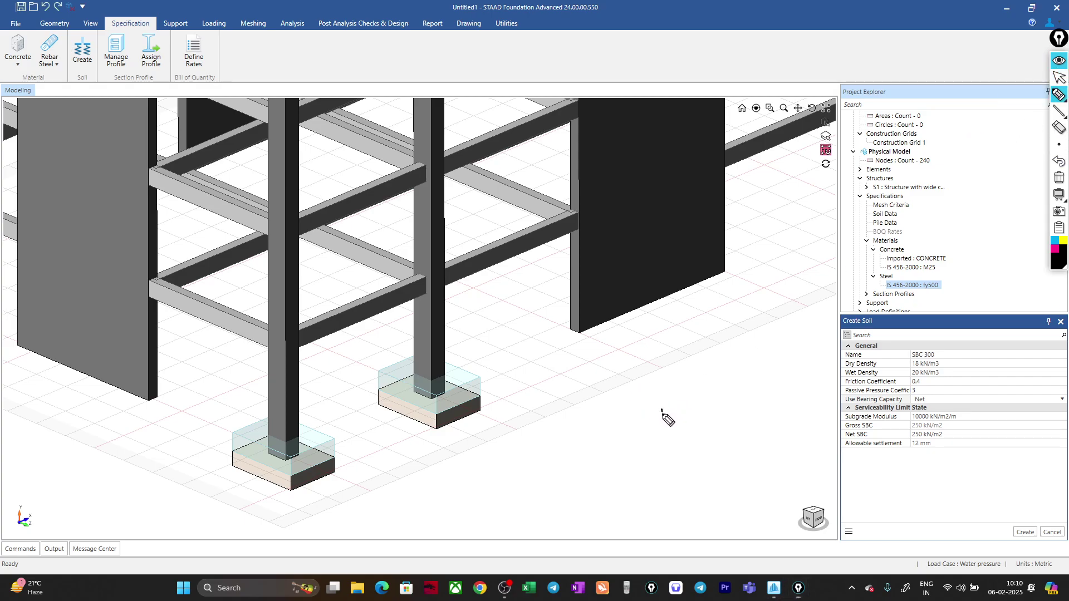
pyautogui.moveTo(663, 410); pyautogui.dragTo(664, 423)
pyautogui.moveTo(675, 411)
pyautogui.mouseDown()
pyautogui.moveTo(676, 423)
pyautogui.moveTo(690, 407)
pyautogui.mouseUp()
pyautogui.moveTo(682, 415)
pyautogui.mouseDown()
pyautogui.moveTo(717, 389)
pyautogui.moveTo(695, 392)
pyautogui.moveTo(716, 387)
pyautogui.moveTo(747, 391)
pyautogui.moveTo(718, 411)
pyautogui.moveTo(727, 415)
pyautogui.moveTo(777, 396)
pyautogui.mouseUp()
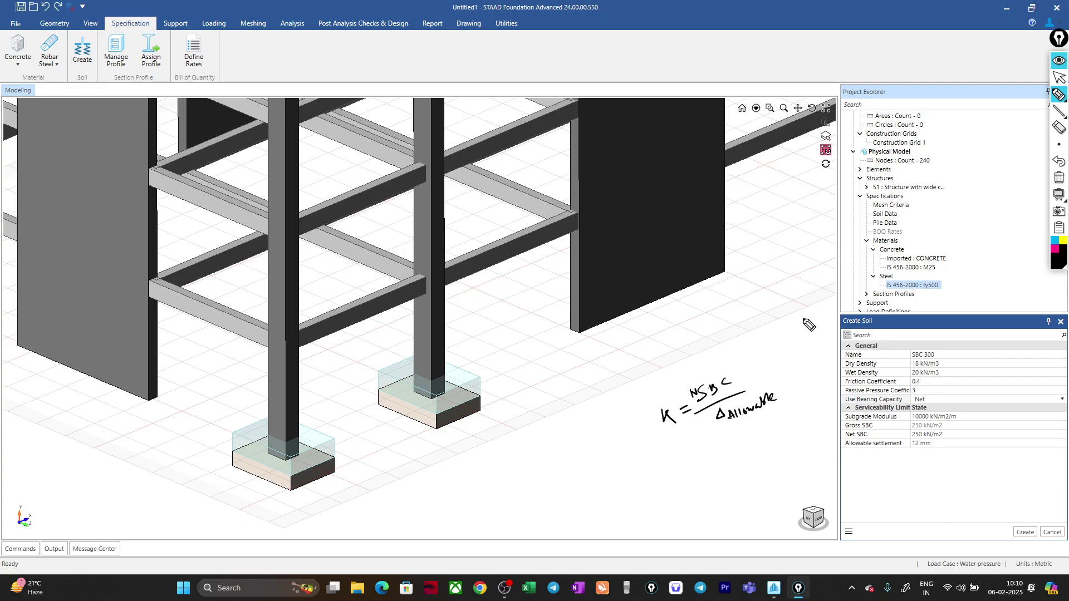
# Erase the handwritten subgrade modulus formula and leave the annotation pen
pyautogui.press('e')
pyautogui.press('p')
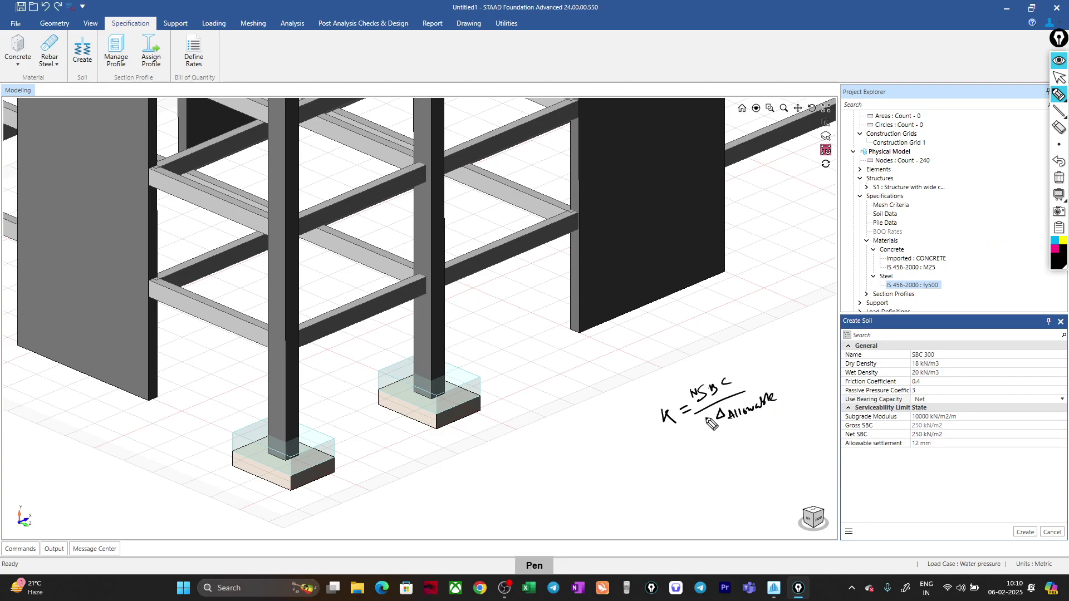
pyautogui.press('e')
pyautogui.moveTo(735, 391)
pyautogui.mouseDown()
pyautogui.moveTo(706, 381)
pyautogui.moveTo(668, 404)
pyautogui.moveTo(747, 413)
pyautogui.mouseUp()
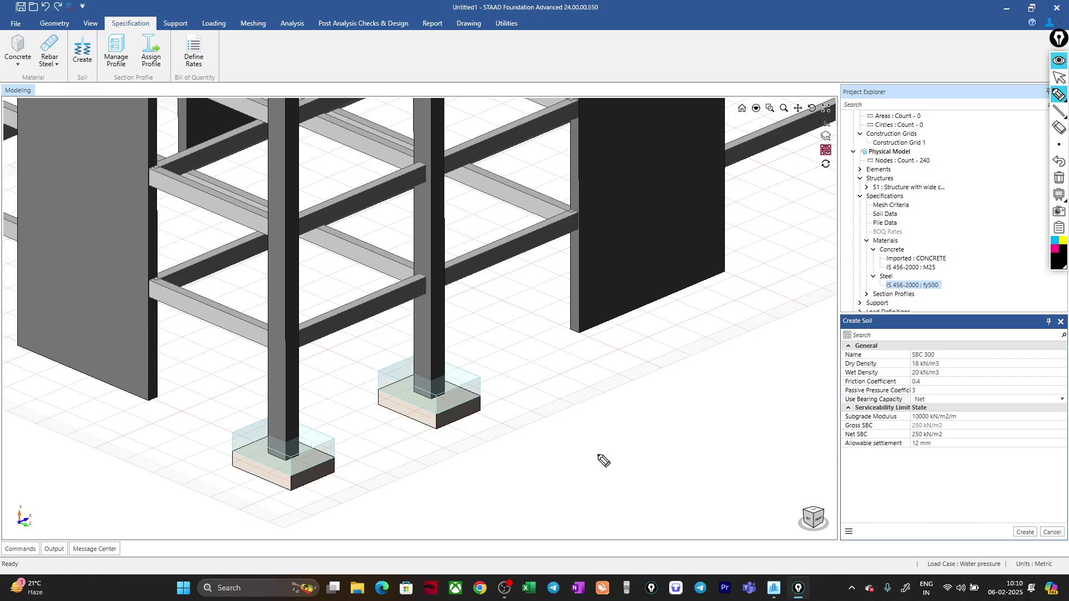
pyautogui.press('p')
pyautogui.click(1059, 77)
# Handwrite the note NSBC = 300 kN/m² in the empty area beside the footings with the annotation pen
pyautogui.click(1058, 95)
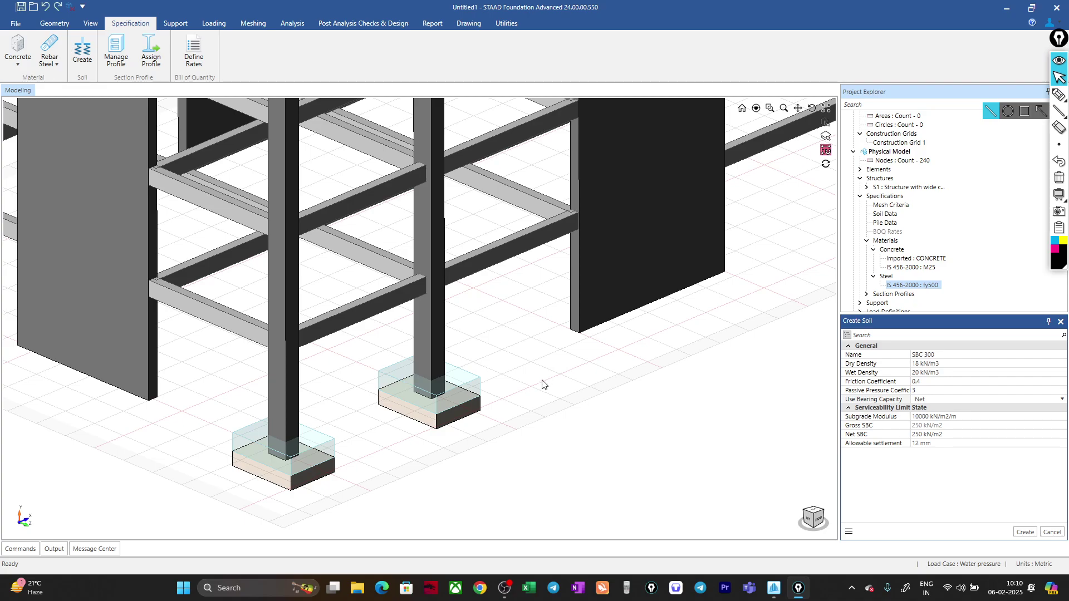
pyautogui.click(1059, 94)
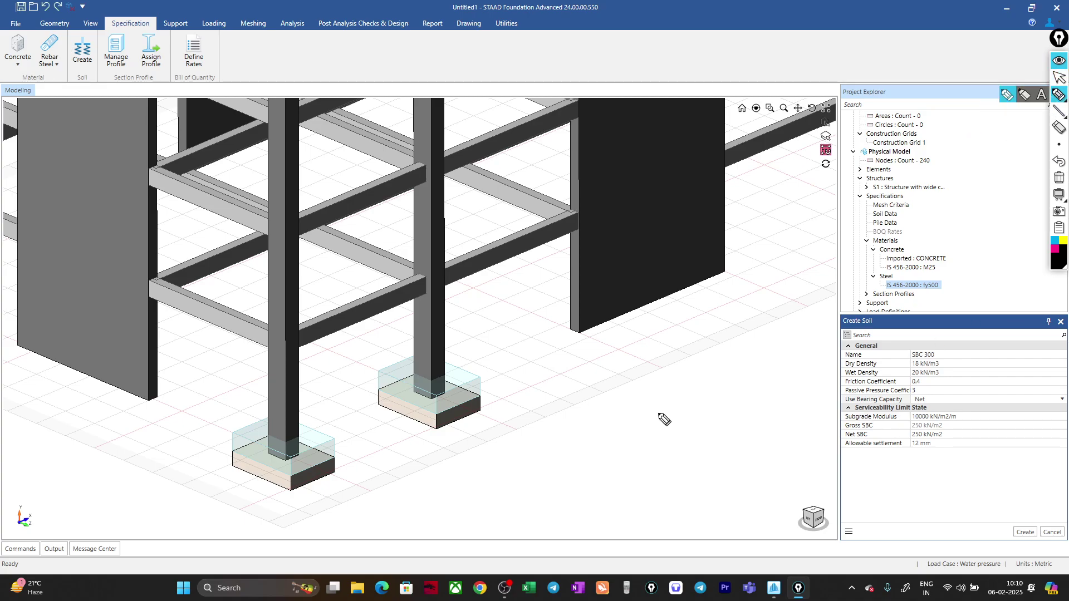
pyautogui.moveTo(649, 415)
pyautogui.mouseDown()
pyautogui.moveTo(660, 402)
pyautogui.moveTo(664, 415)
pyautogui.moveTo(680, 407)
pyautogui.moveTo(674, 415)
pyautogui.mouseUp()
pyautogui.moveTo(693, 397)
pyautogui.mouseDown()
pyautogui.moveTo(686, 410)
pyautogui.moveTo(714, 396)
pyautogui.mouseUp()
pyautogui.moveTo(717, 380)
pyautogui.mouseDown()
pyautogui.moveTo(748, 370)
pyautogui.moveTo(764, 379)
pyautogui.moveTo(789, 335)
pyautogui.mouseUp()
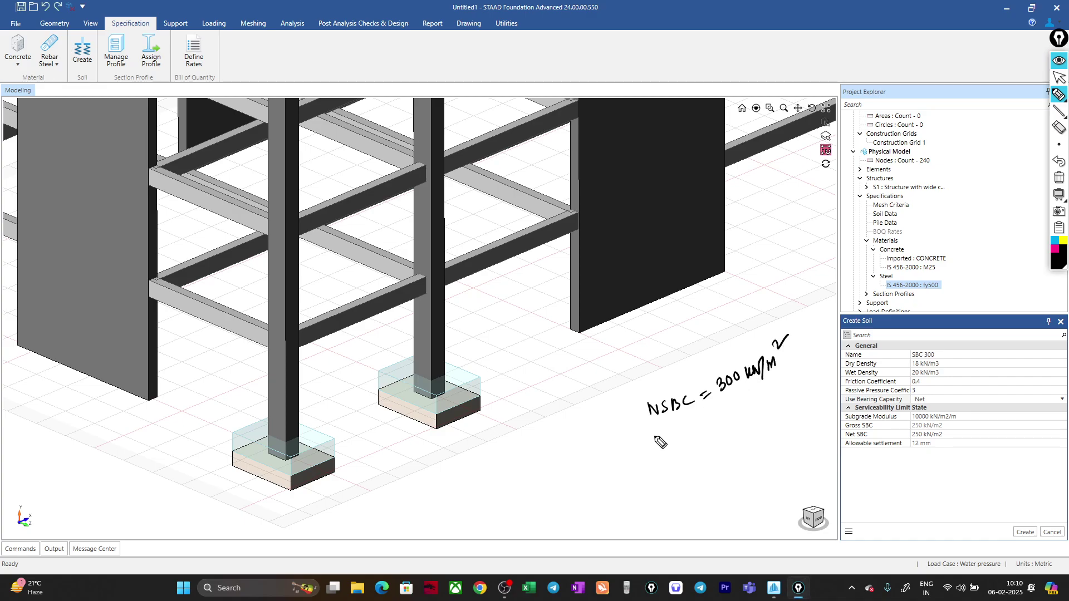
# Handwrite the notes ΔA = 25 mm, 300/0.025 and kN/m²/m beside the footings, and erase all annotations
pyautogui.moveTo(658, 434)
pyautogui.mouseDown()
pyautogui.moveTo(666, 444)
pyautogui.moveTo(676, 429)
pyautogui.moveTo(688, 440)
pyautogui.moveTo(701, 428)
pyautogui.mouseUp()
pyautogui.moveTo(620, 447)
pyautogui.mouseDown()
pyautogui.moveTo(629, 461)
pyautogui.moveTo(620, 446)
pyautogui.moveTo(649, 446)
pyautogui.mouseUp()
pyautogui.moveTo(737, 418); pyautogui.dragTo(740, 431)
pyautogui.moveTo(746, 421)
pyautogui.mouseDown()
pyautogui.moveTo(760, 428)
pyautogui.moveTo(770, 408)
pyautogui.moveTo(792, 405)
pyautogui.moveTo(805, 377)
pyautogui.moveTo(739, 446)
pyautogui.mouseUp()
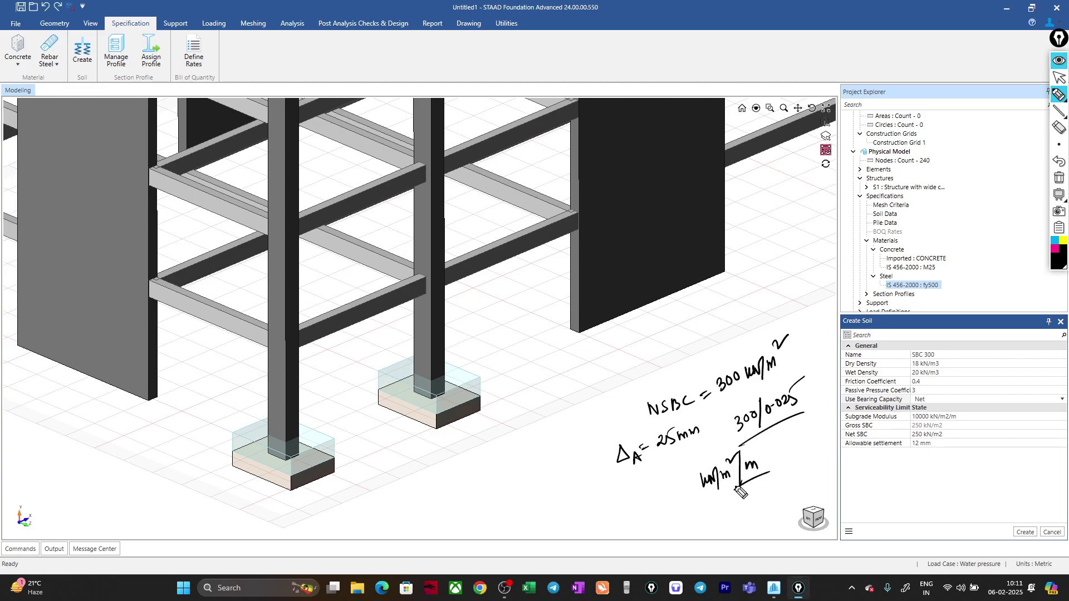
pyautogui.click(1059, 178)
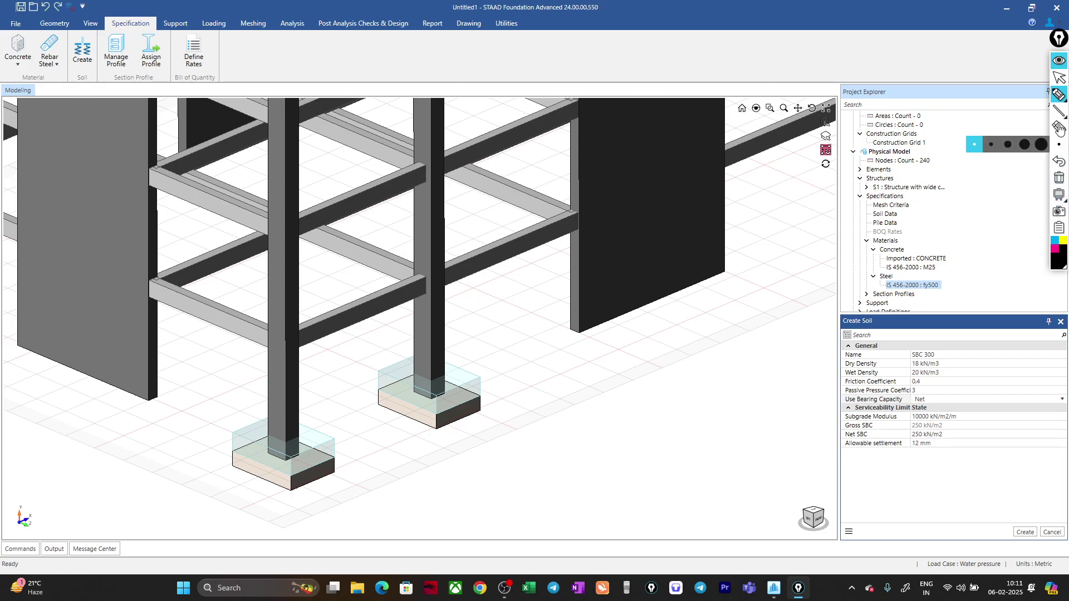
pyautogui.click(1056, 79)
# Calculate the subgrade modulus as 300 ÷ 0.025 in the fx-991ES calculator emulator and return to the foundation model
pyautogui.click(626, 587)
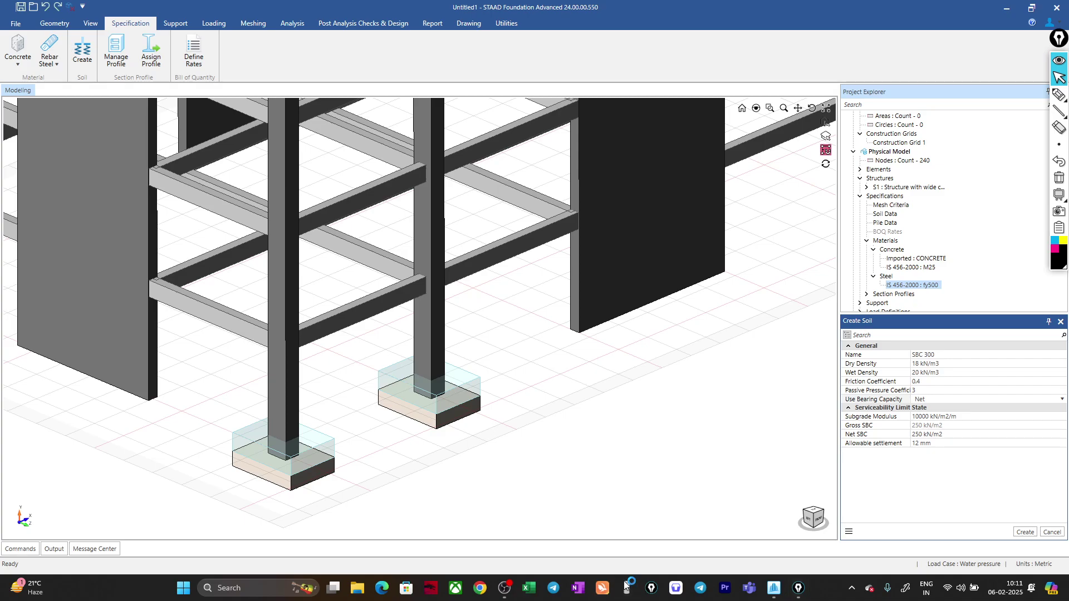
pyautogui.click(101, 536)
pyautogui.click(54, 559)
pyautogui.click(54, 558)
pyautogui.click(160, 513)
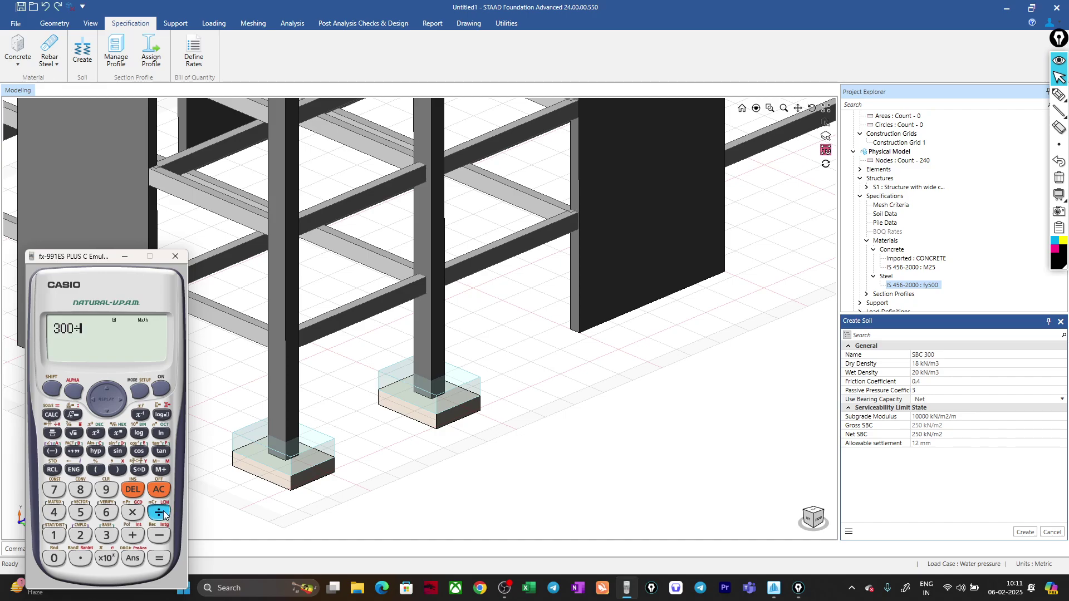
pyautogui.click(54, 558)
pyautogui.click(81, 558)
pyautogui.click(54, 559)
pyautogui.click(81, 536)
pyautogui.click(80, 512)
pyautogui.click(159, 559)
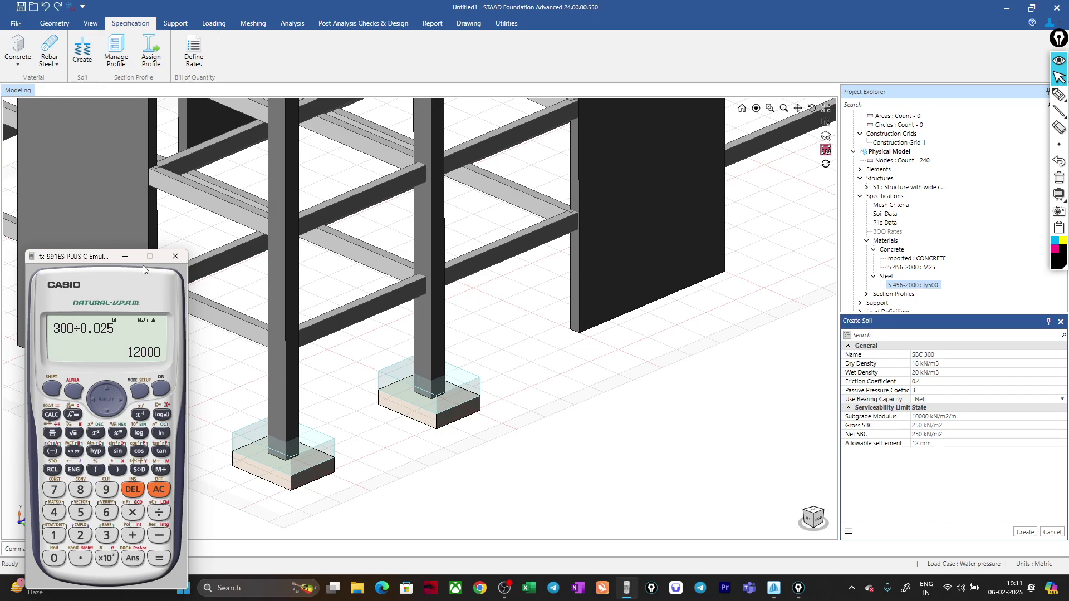
pyautogui.click(125, 256)
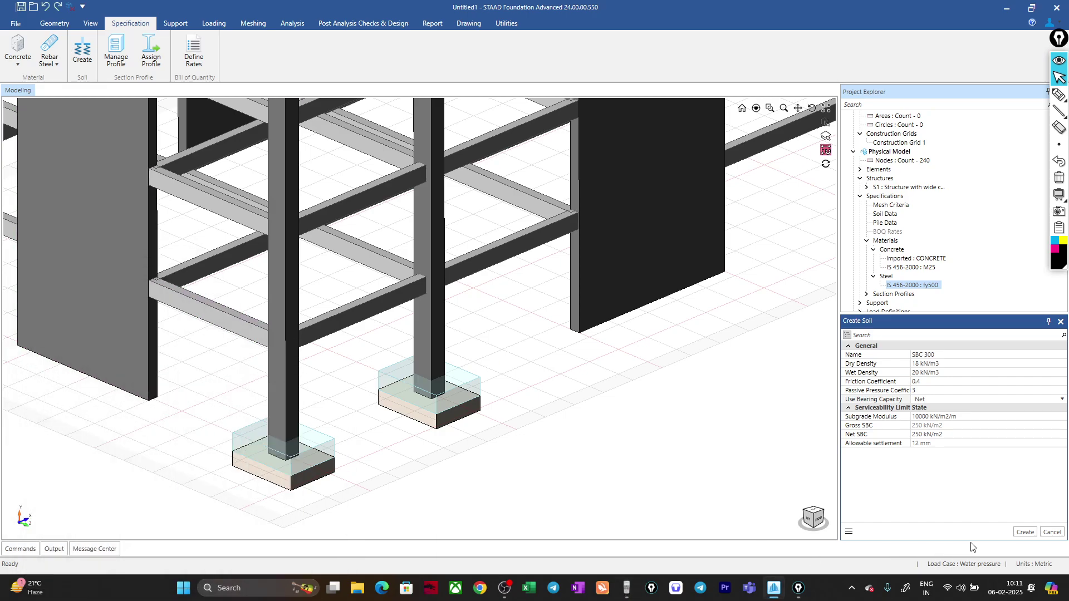
# Set the new soil's subgrade modulus to 12000 kN/m2/m and its net SBC to 300 kN/m2
pyautogui.click(919, 418)
pyautogui.press('BackSpace')
pyautogui.write('2')
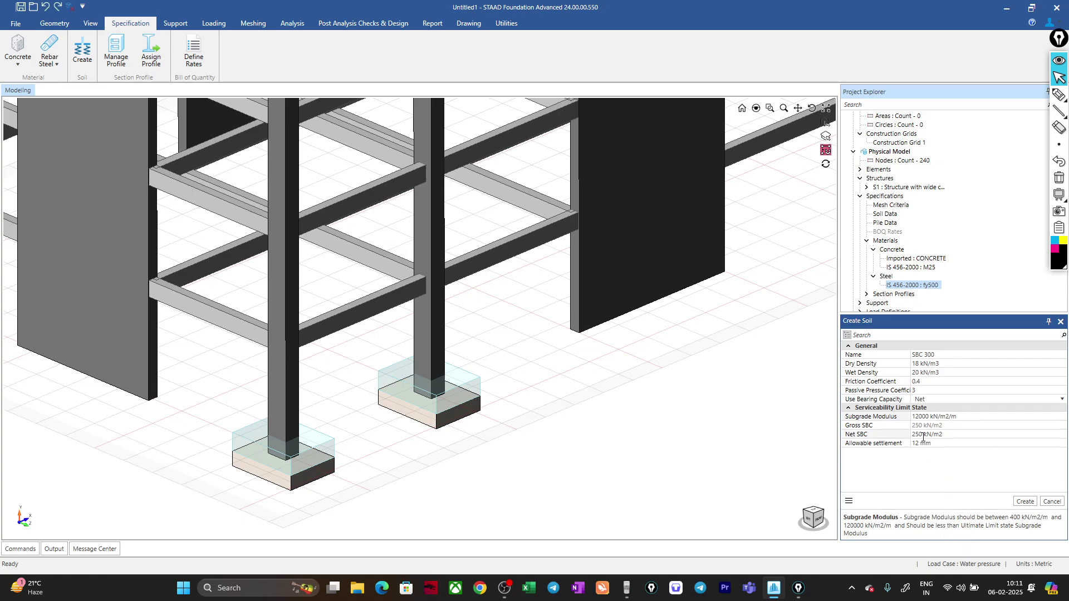
pyautogui.doubleClick(922, 435)
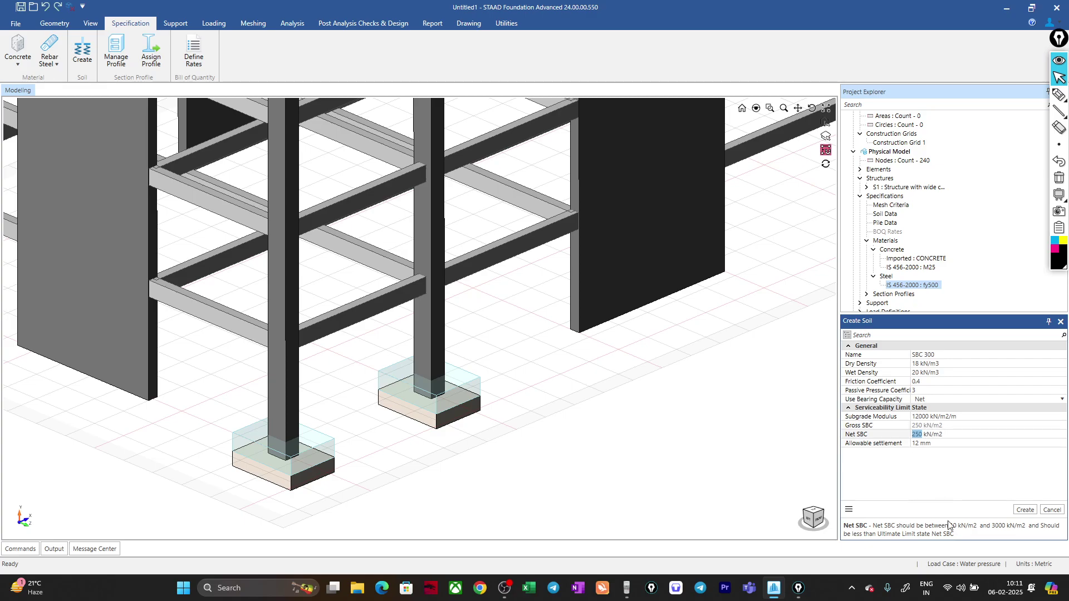
pyautogui.write('300')
# Set the allowable settlement to 25 mm and create the SBC 300 soil
pyautogui.click(917, 444)
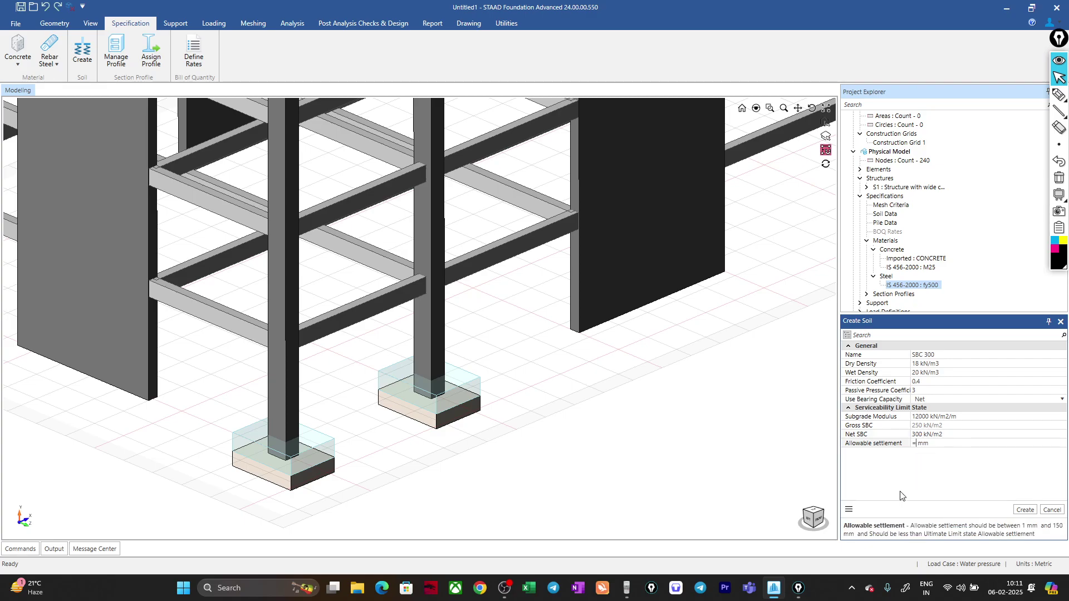
pyautogui.write('24')
pyautogui.press('BackSpace')
pyautogui.write('5')
pyautogui.click(1022, 511)
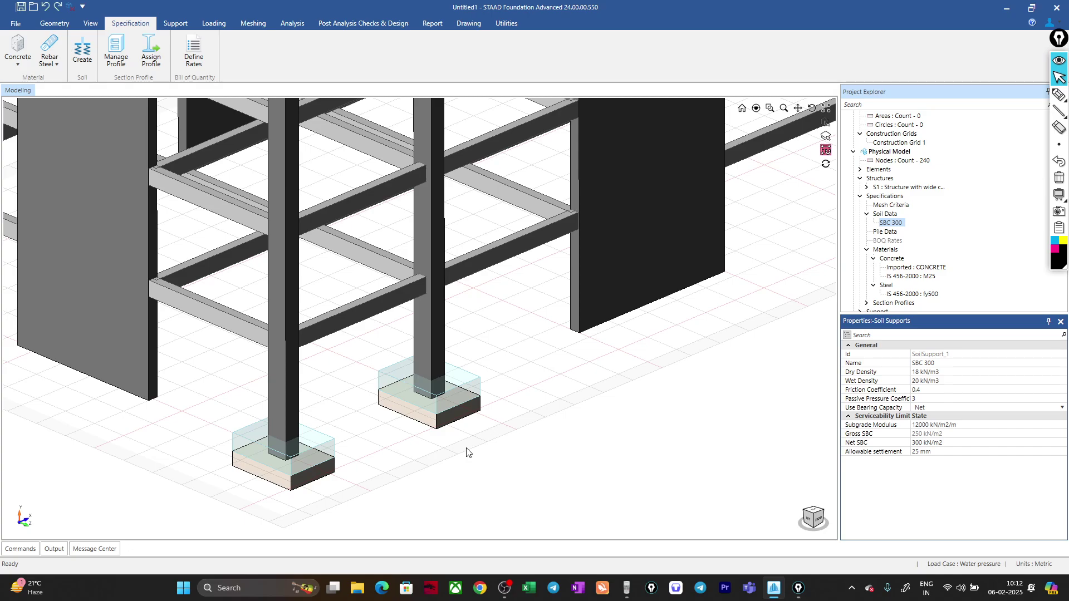
# Assign the SBC 300 soil to isolated footings IF1 and IF2, using the same soil for overburden
pyautogui.click(315, 469)
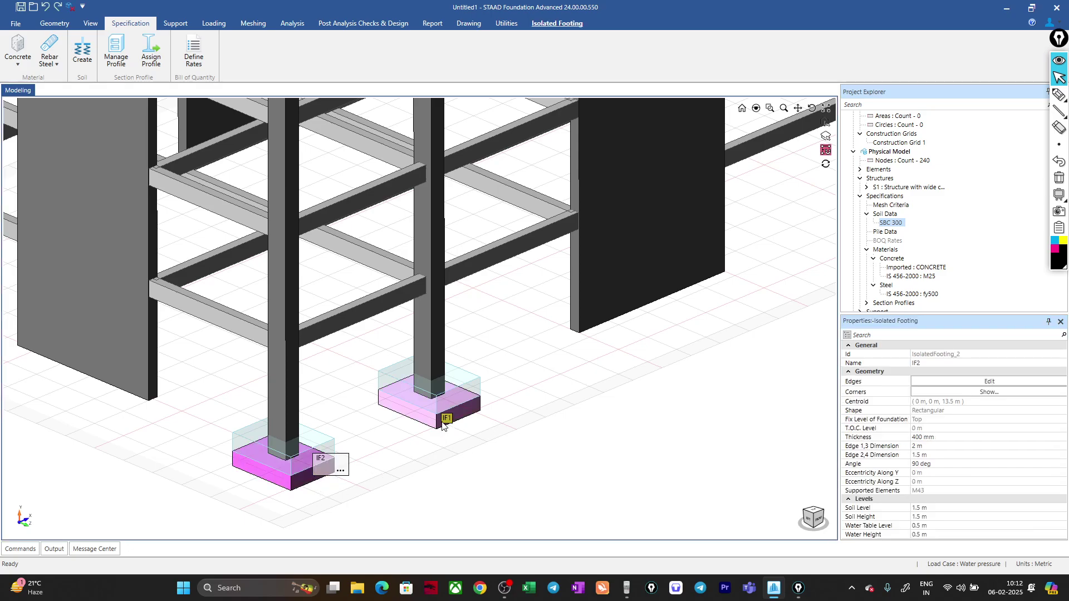
pyautogui.scroll(-2, 944, 443)
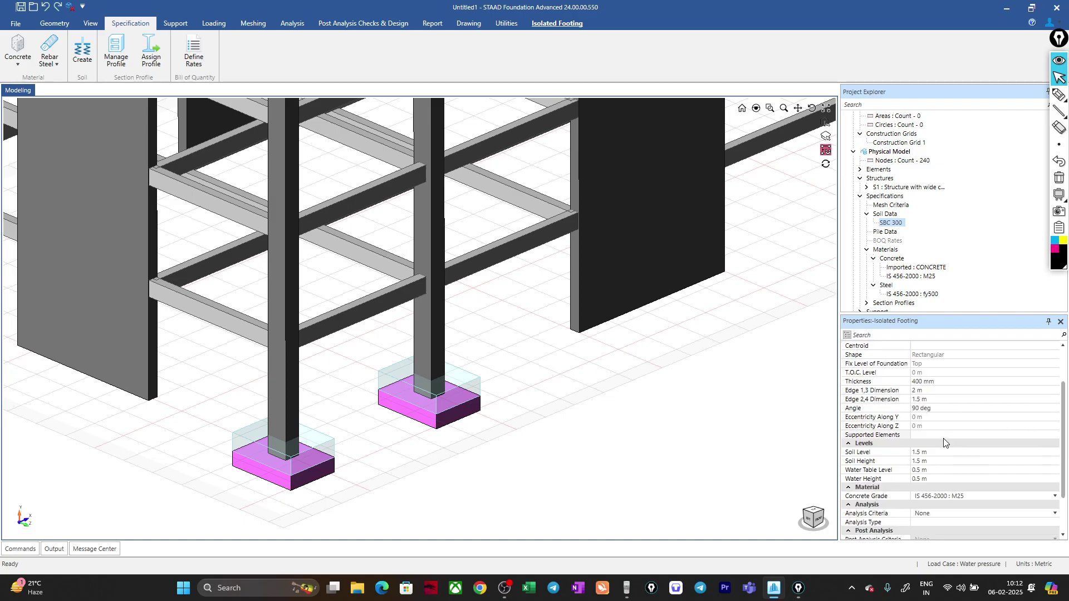
pyautogui.scroll(-2, 944, 443)
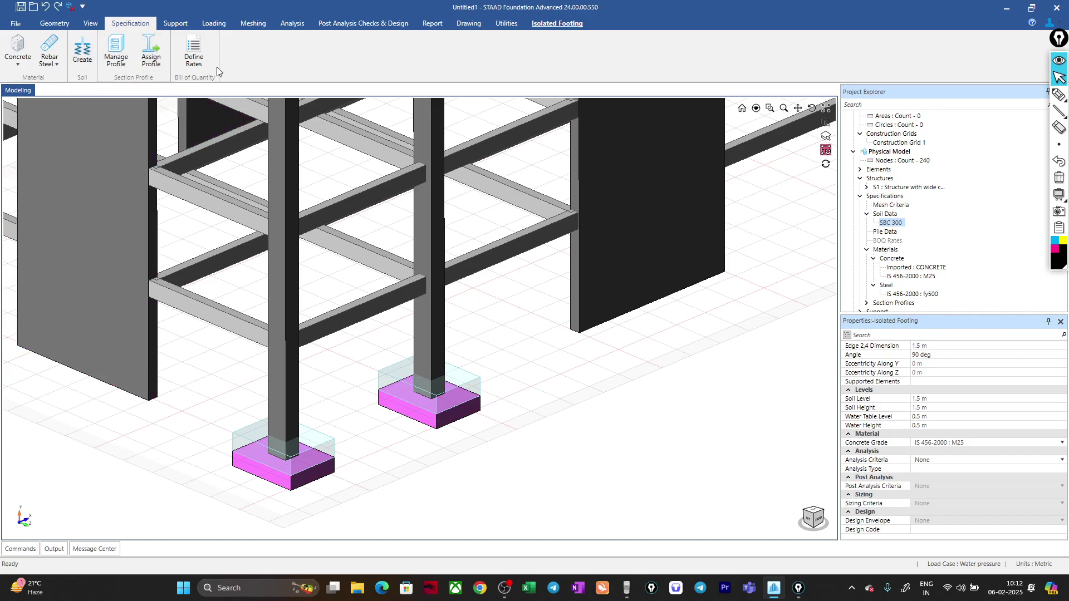
pyautogui.click(176, 25)
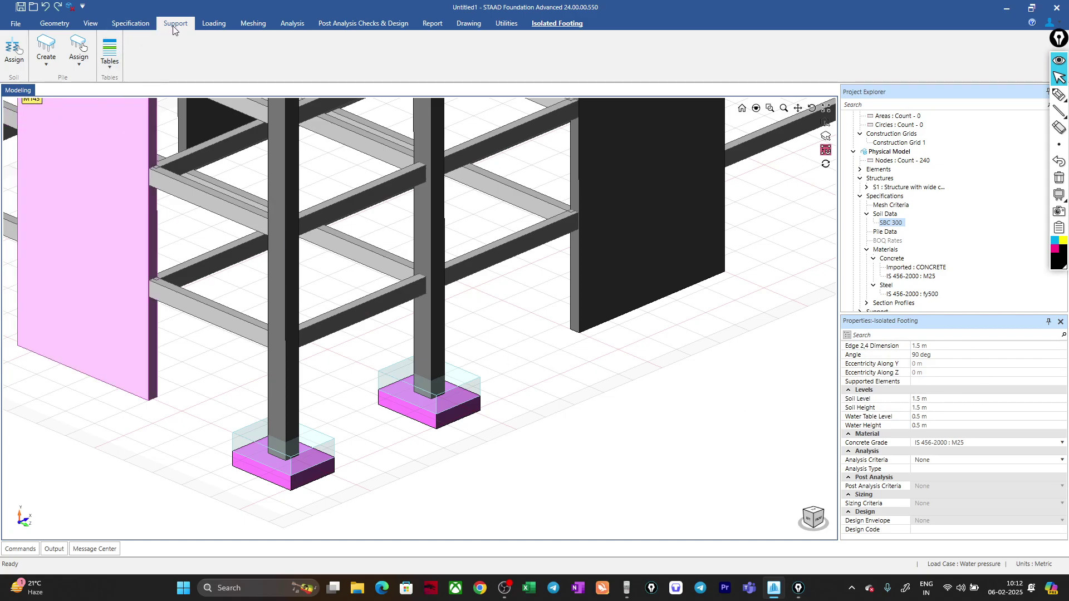
pyautogui.click(17, 56)
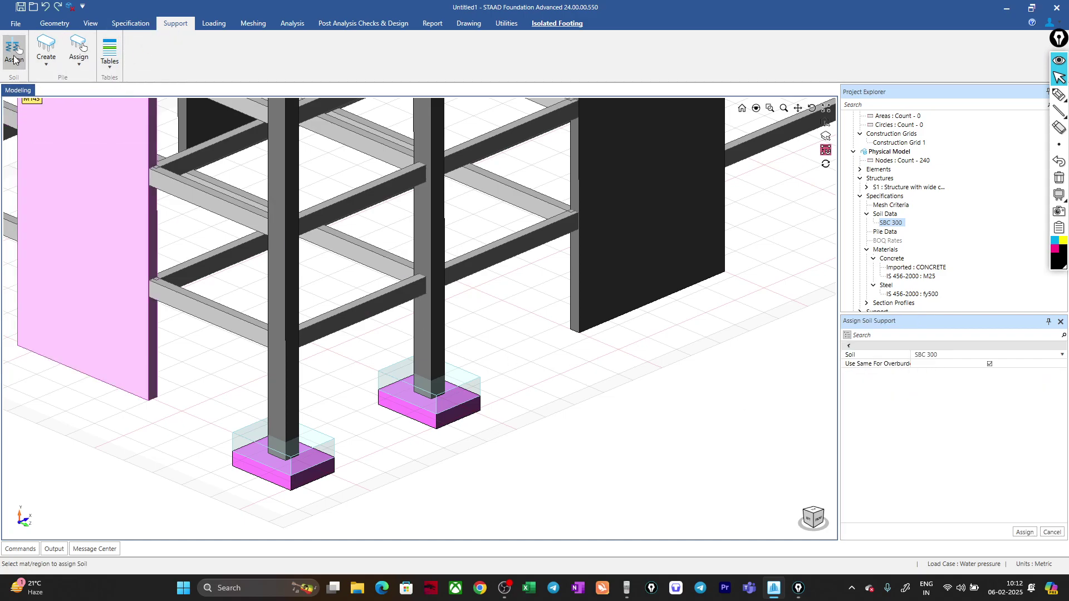
pyautogui.click(925, 355)
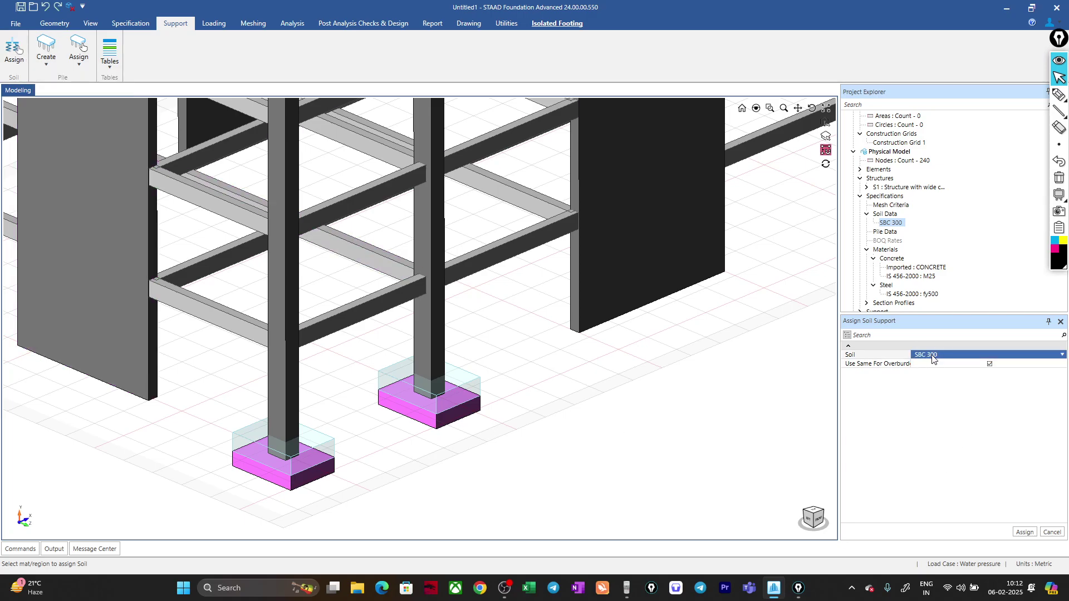
pyautogui.click(933, 356)
pyautogui.click(928, 353)
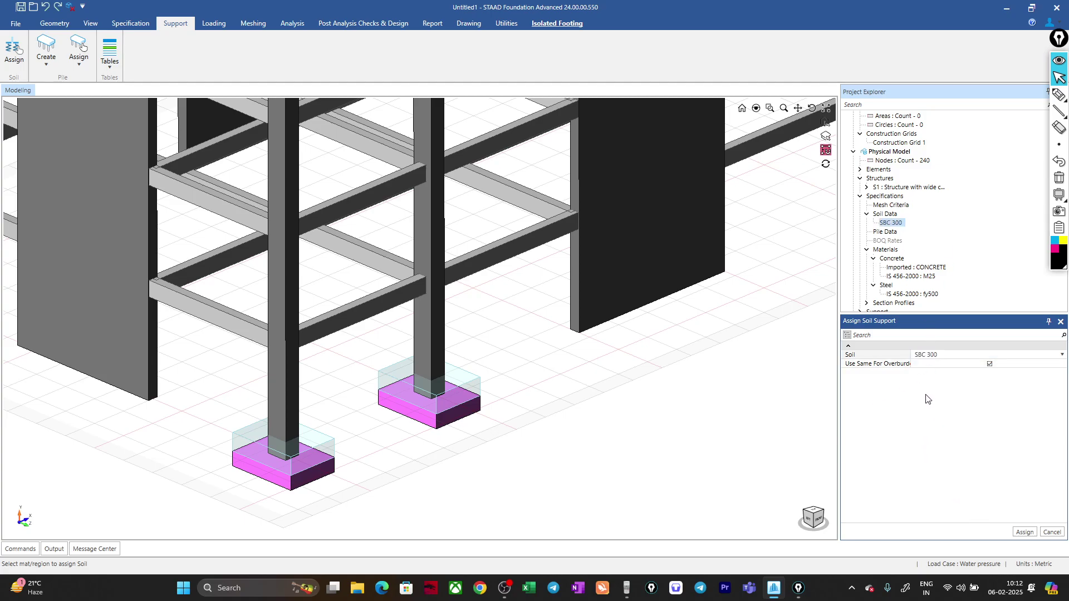
pyautogui.moveTo(911, 351)
pyautogui.mouseDown()
pyautogui.moveTo(958, 349)
pyautogui.moveTo(927, 351)
pyautogui.mouseUp()
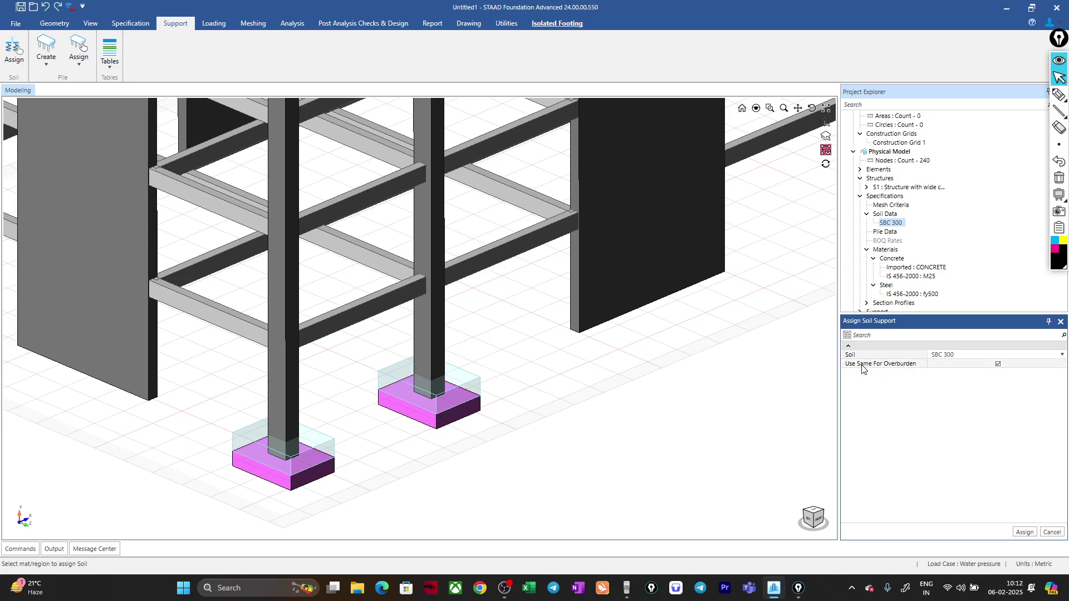
pyautogui.click(1024, 532)
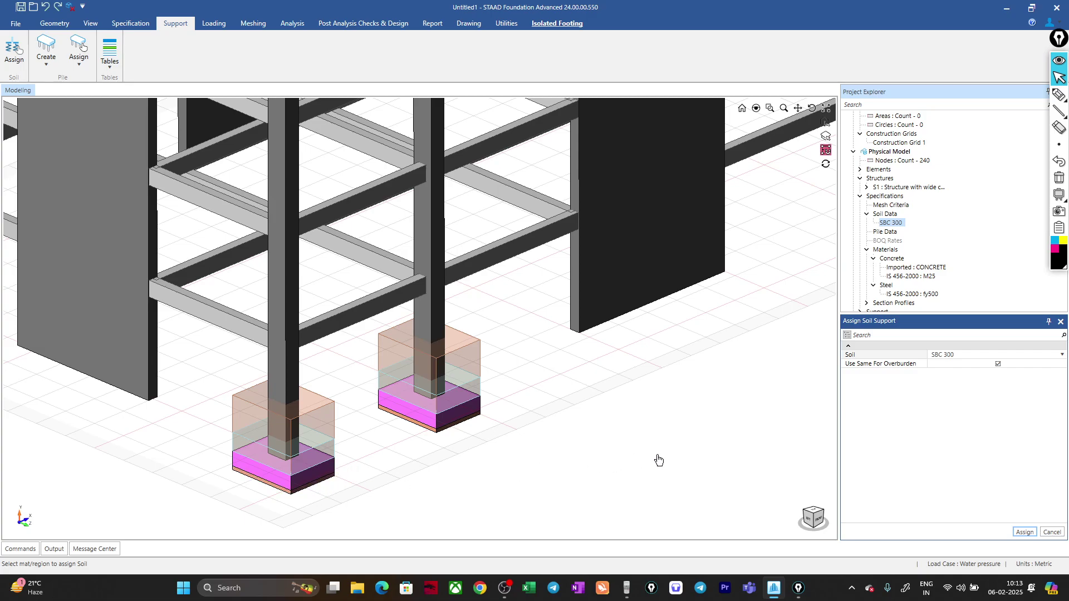
pyautogui.click(942, 358)
pyautogui.click(293, 23)
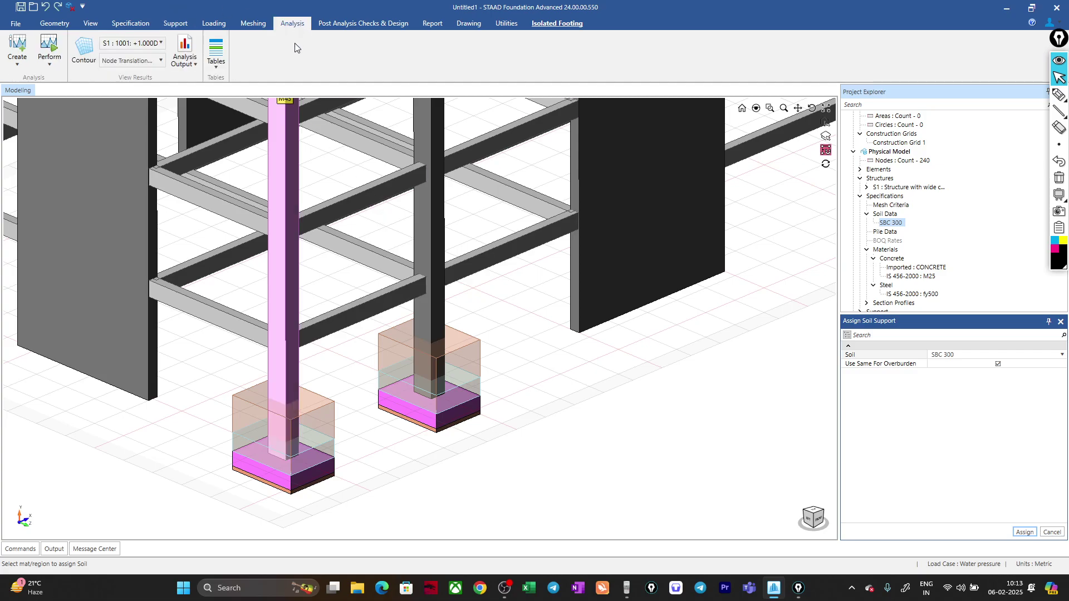
pyautogui.click(18, 64)
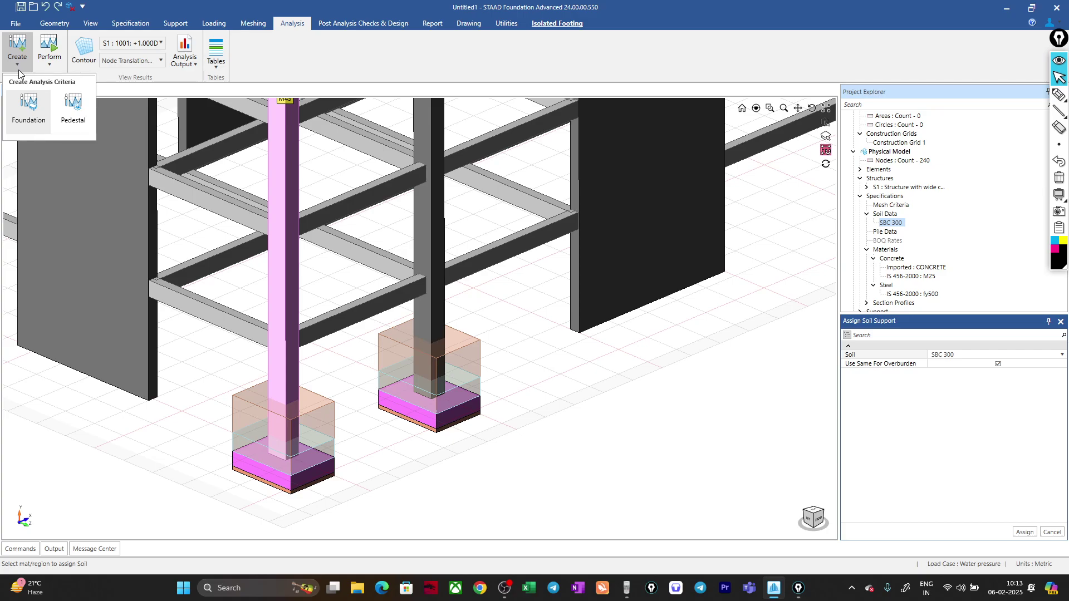
pyautogui.click(18, 69)
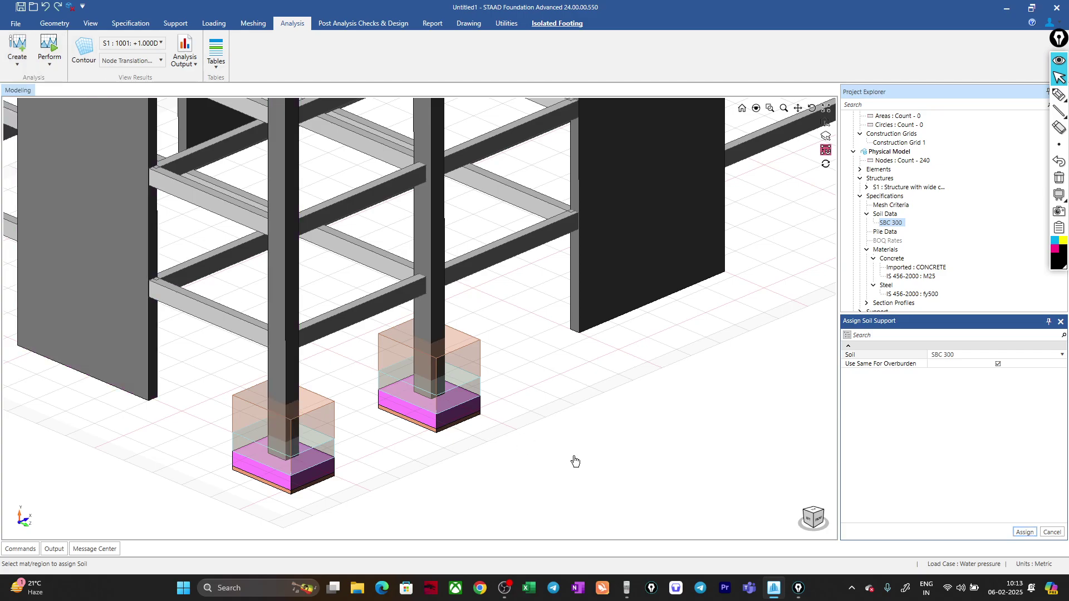